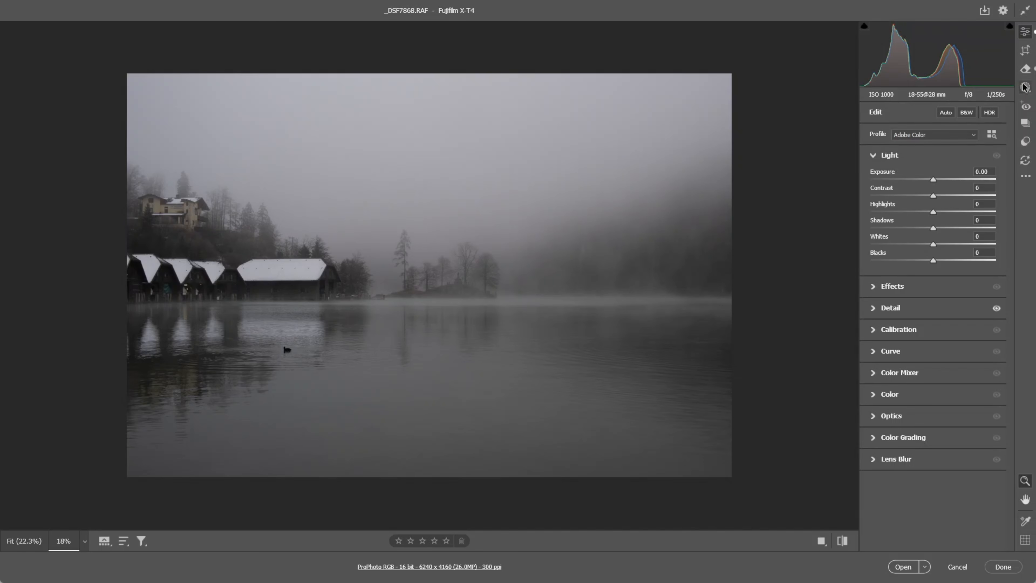
Crop the photo in from its right edge to about 5634 x 3756 pixels, keeping the aspect ratio locked.
{"action": "left_click", "coordinate": [1027, 52]}
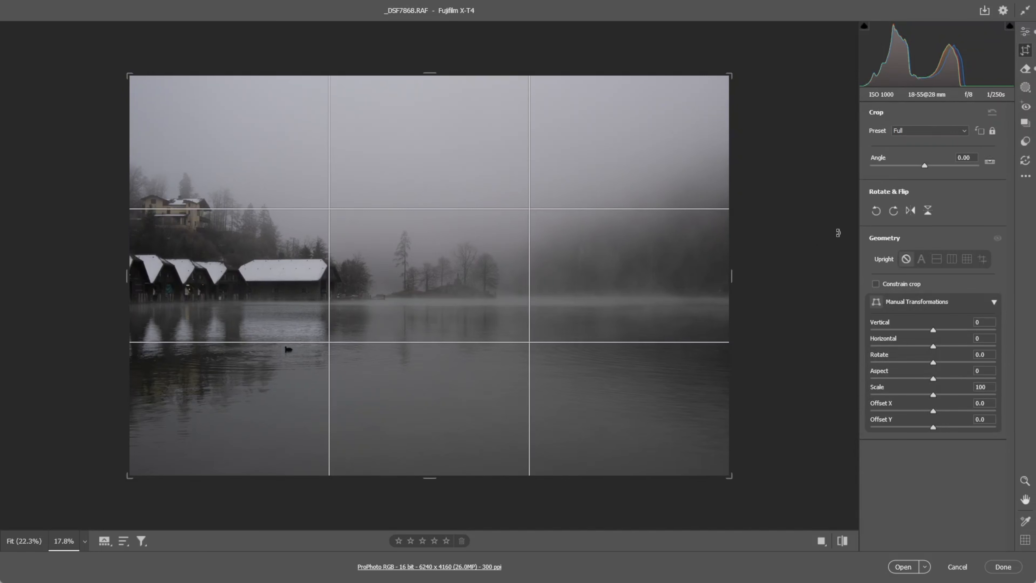
{"action": "left_click_drag", "start_coordinate": [732, 276], "coordinate": [704, 273]}
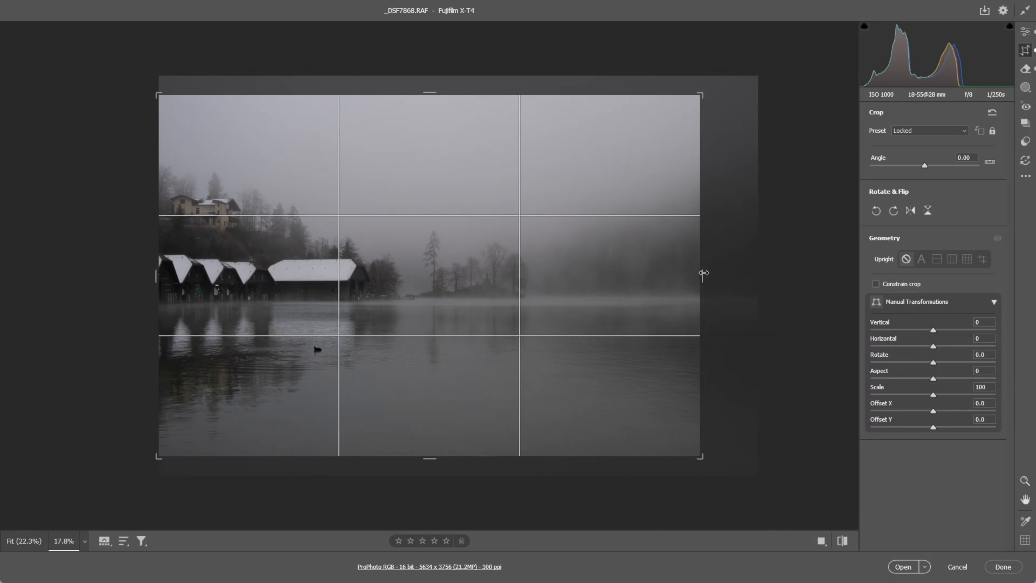
{"action": "left_click", "coordinate": [1026, 33]}
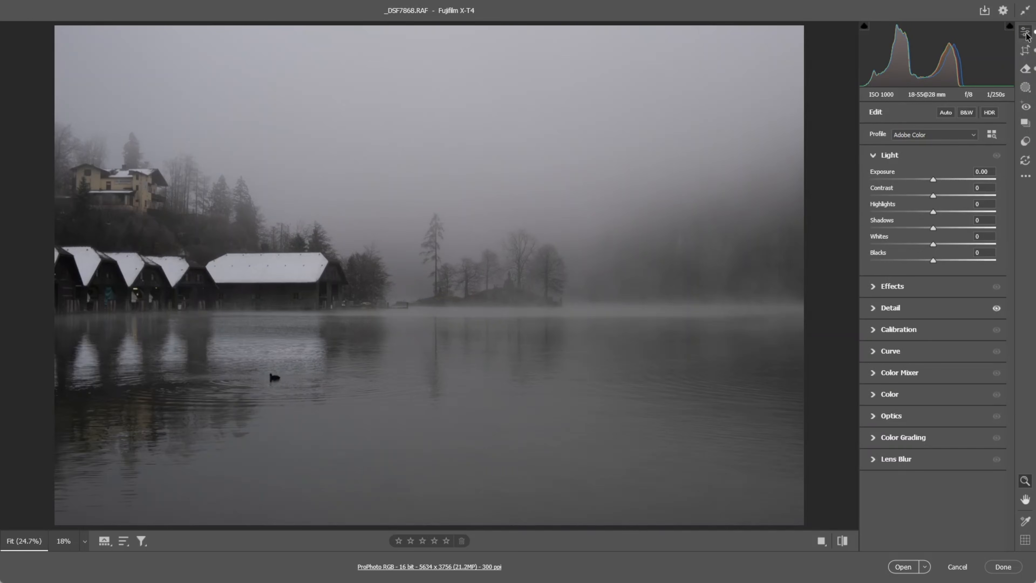
Apply the automatic tone adjustment to the photo, and set Highlights to -100 and Shadows to +76.
{"action": "left_click", "coordinate": [481, 278], "text": "alt"}
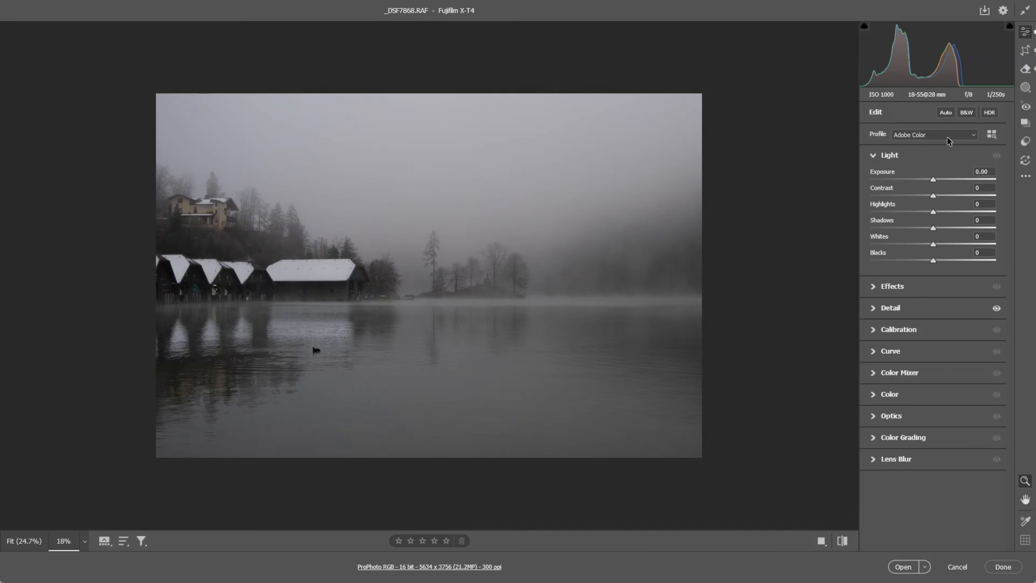
{"action": "left_click", "coordinate": [945, 112]}
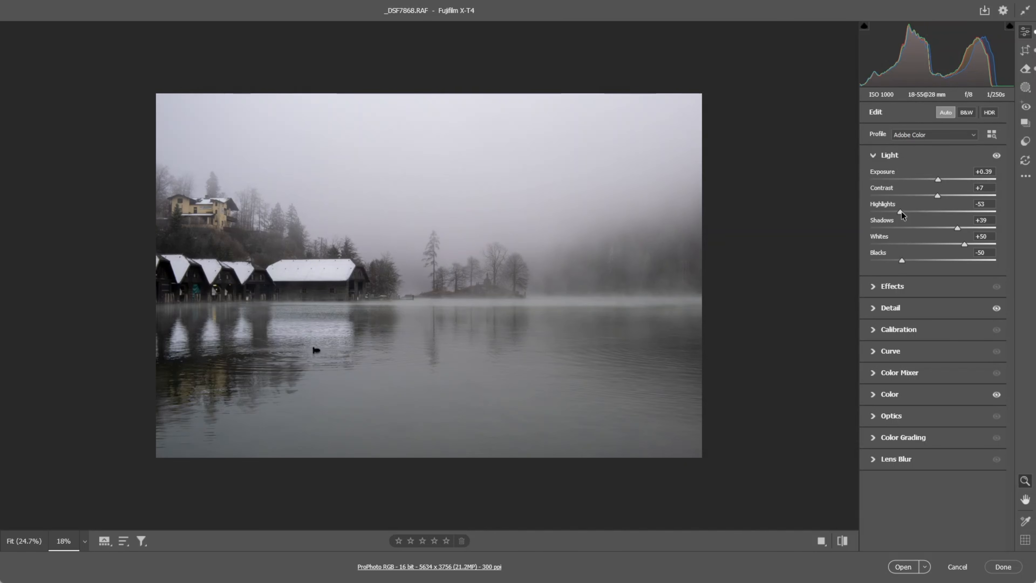
{"action": "left_click_drag", "start_coordinate": [902, 211], "coordinate": [862, 210]}
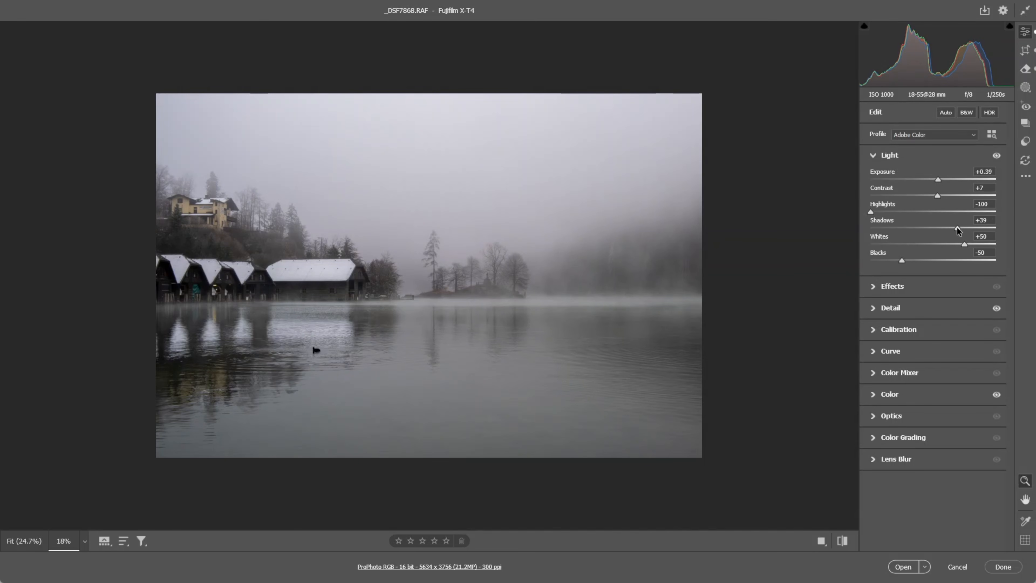
{"action": "left_click_drag", "start_coordinate": [959, 229], "coordinate": [981, 228]}
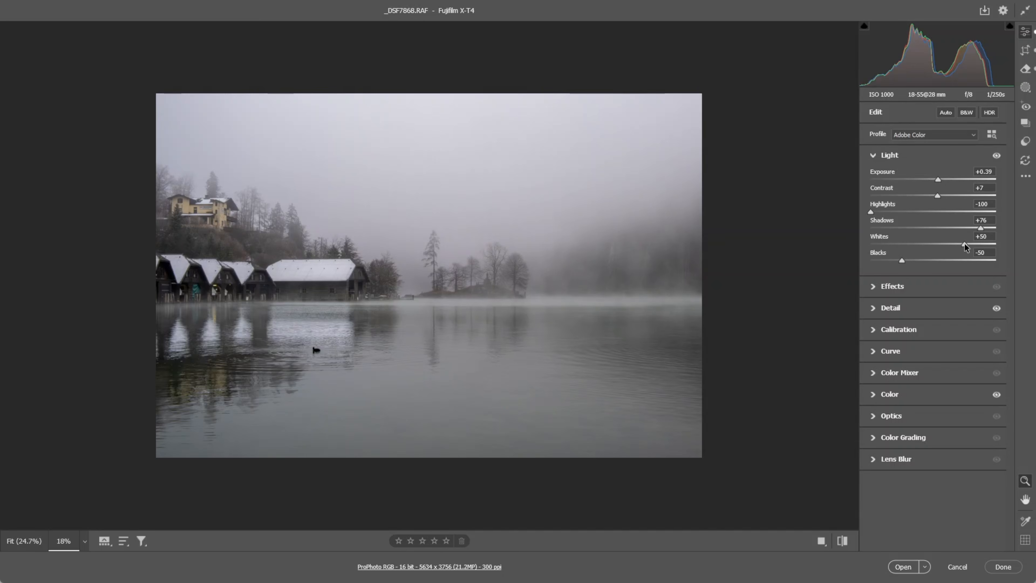
Set the photo's Whites to +67, Blacks to -52 and Exposure to +0.05.
{"action": "left_click_drag", "start_coordinate": [965, 244], "coordinate": [984, 243]}
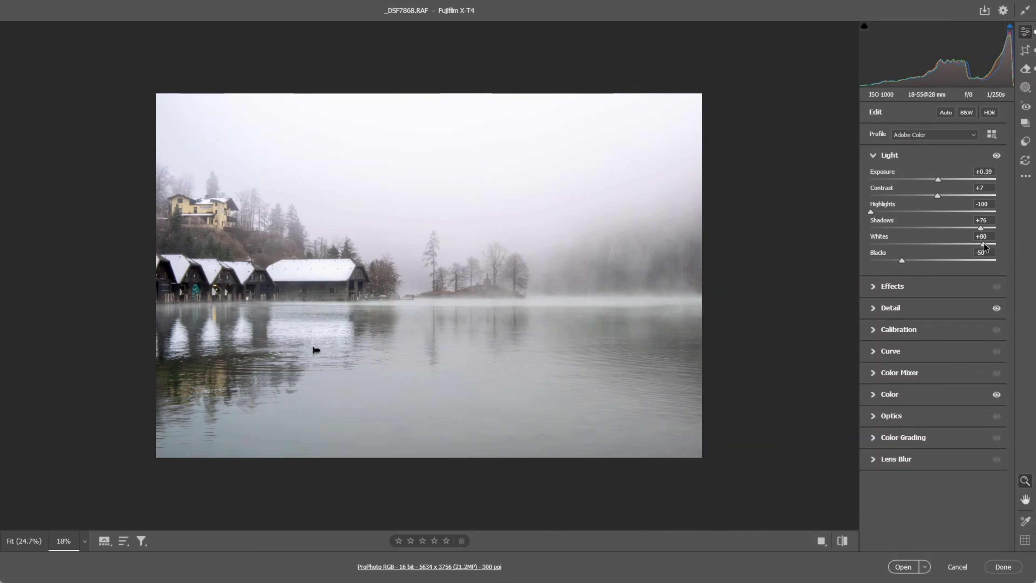
{"action": "left_click_drag", "start_coordinate": [984, 243], "coordinate": [976, 244]}
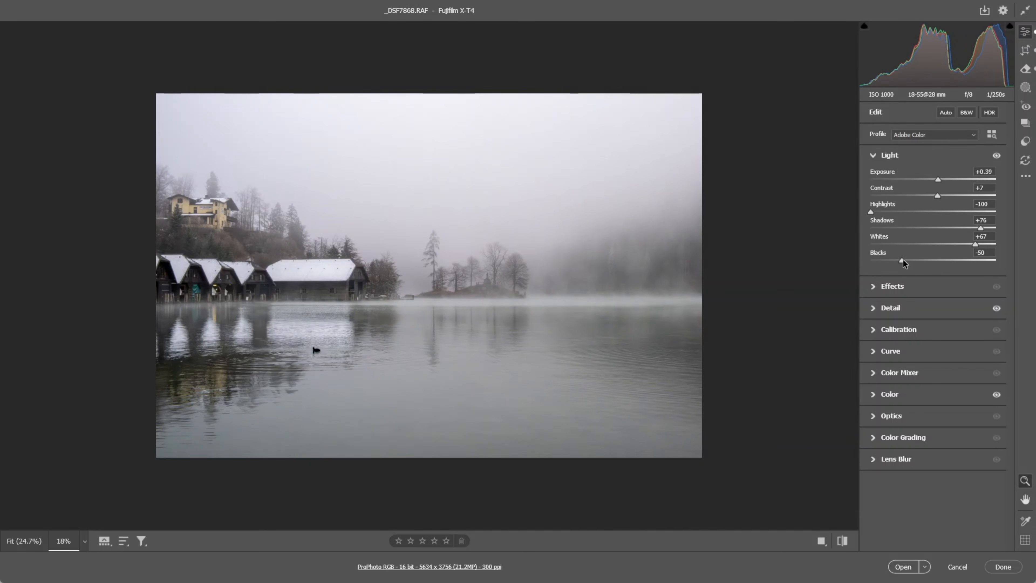
{"action": "left_click_drag", "start_coordinate": [903, 261], "coordinate": [892, 260]}
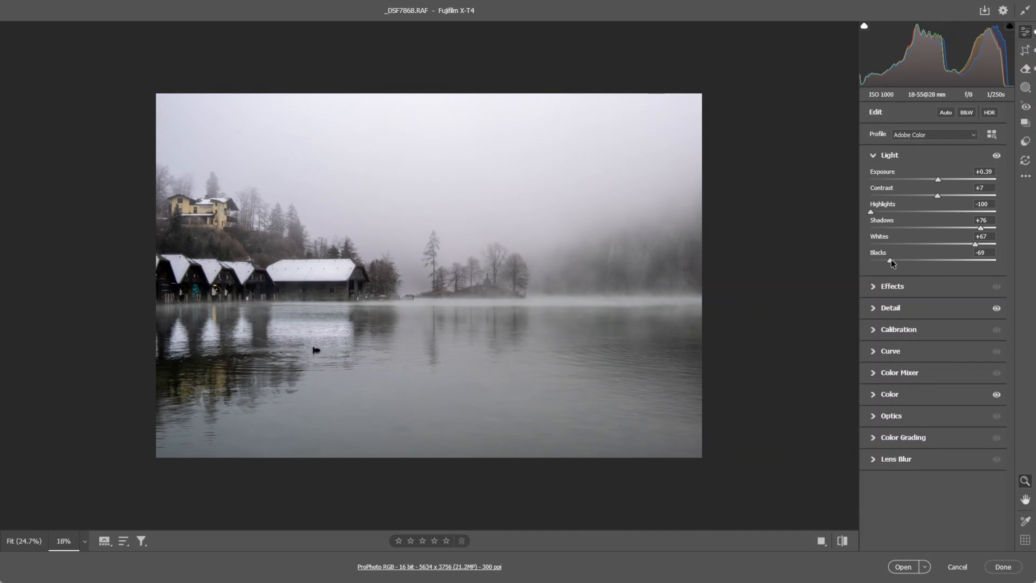
{"action": "left_click_drag", "start_coordinate": [891, 260], "coordinate": [902, 259]}
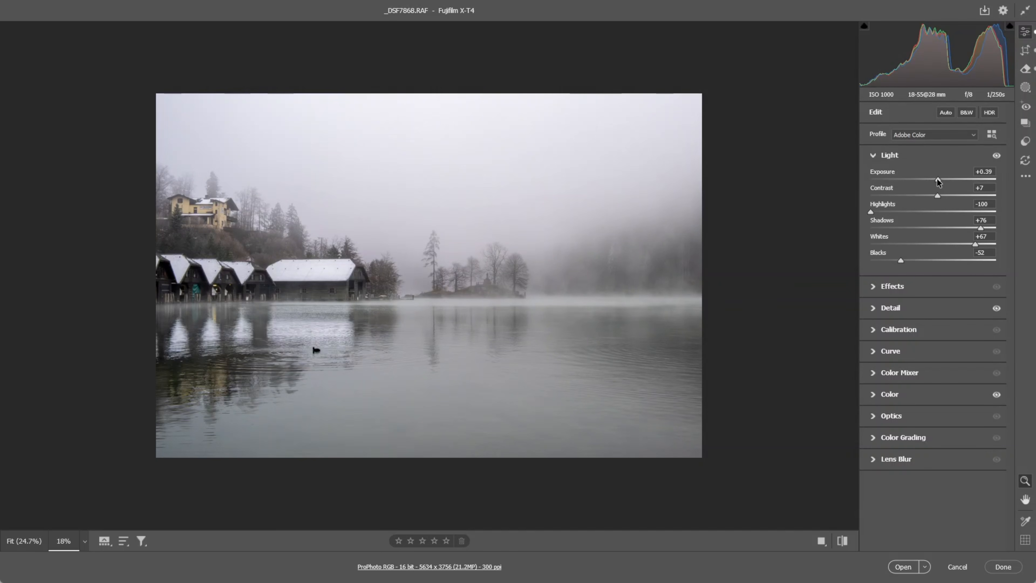
{"action": "left_click_drag", "start_coordinate": [937, 180], "coordinate": [938, 182]}
{"action": "left_click_drag", "start_coordinate": [938, 182], "coordinate": [936, 182]}
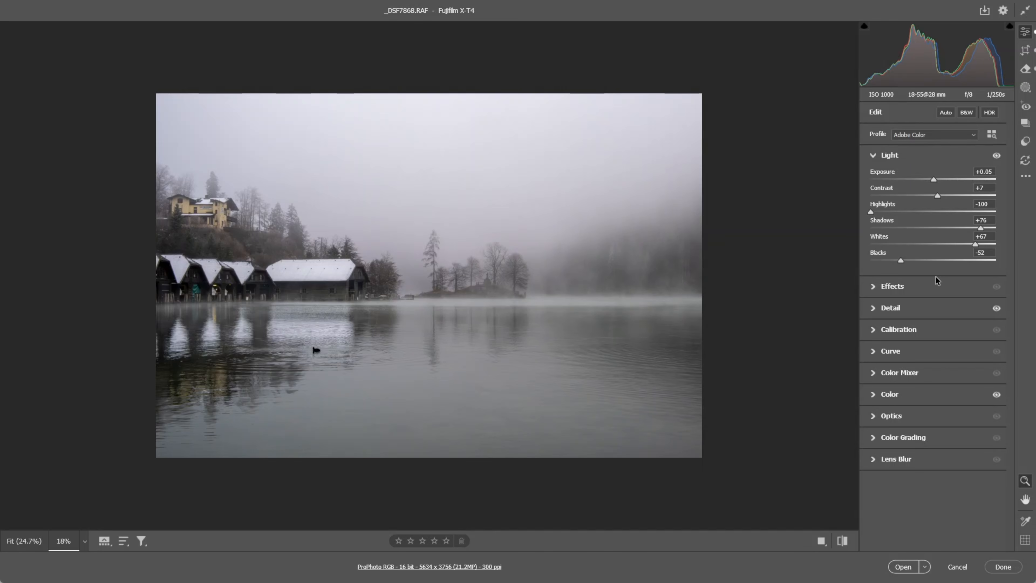
Set the photo's Sharpening to 61 and its Masking to 32, checking the edge mask preview.
{"action": "left_click", "coordinate": [872, 286]}
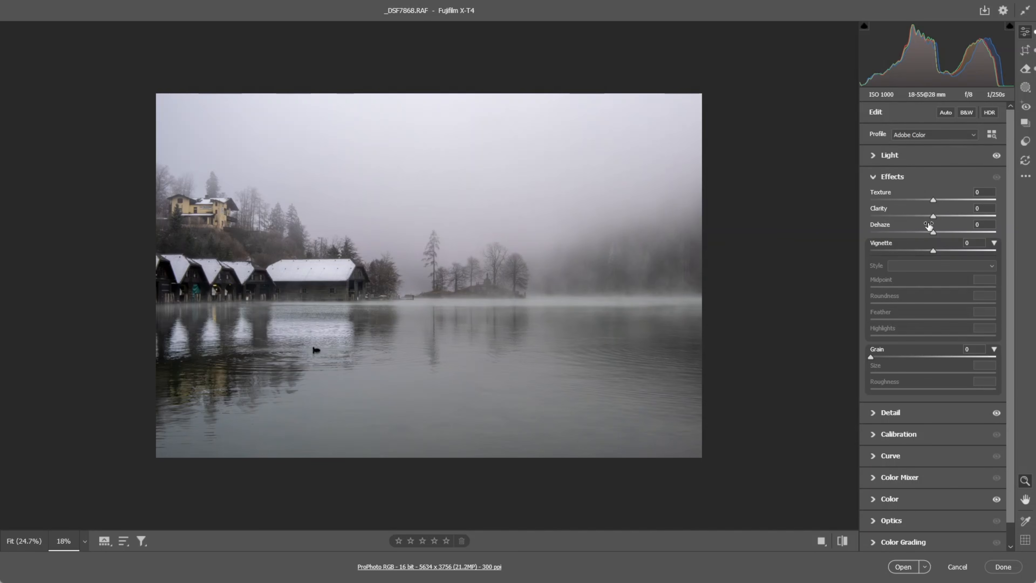
{"action": "left_click", "coordinate": [875, 413]}
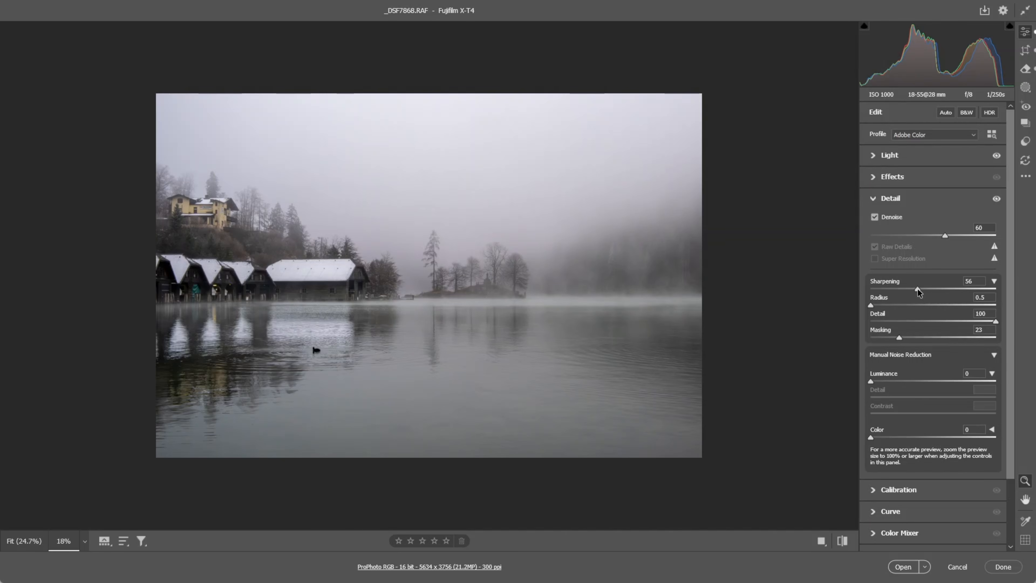
{"action": "left_click_drag", "start_coordinate": [918, 289], "coordinate": [923, 292]}
{"action": "left_click", "coordinate": [899, 337], "text": "alt"}
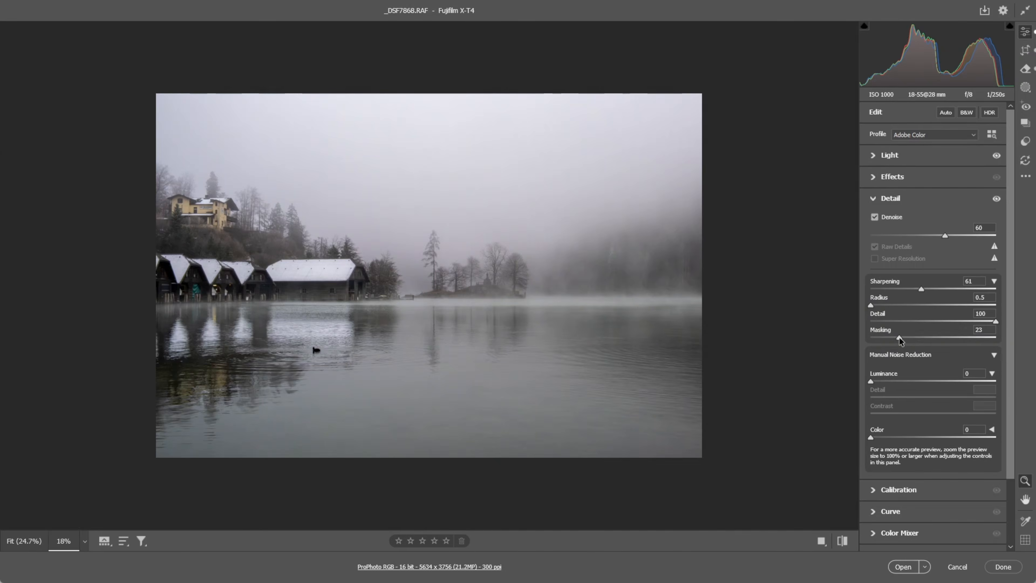
{"action": "left_click", "coordinate": [900, 337], "text": "alt"}
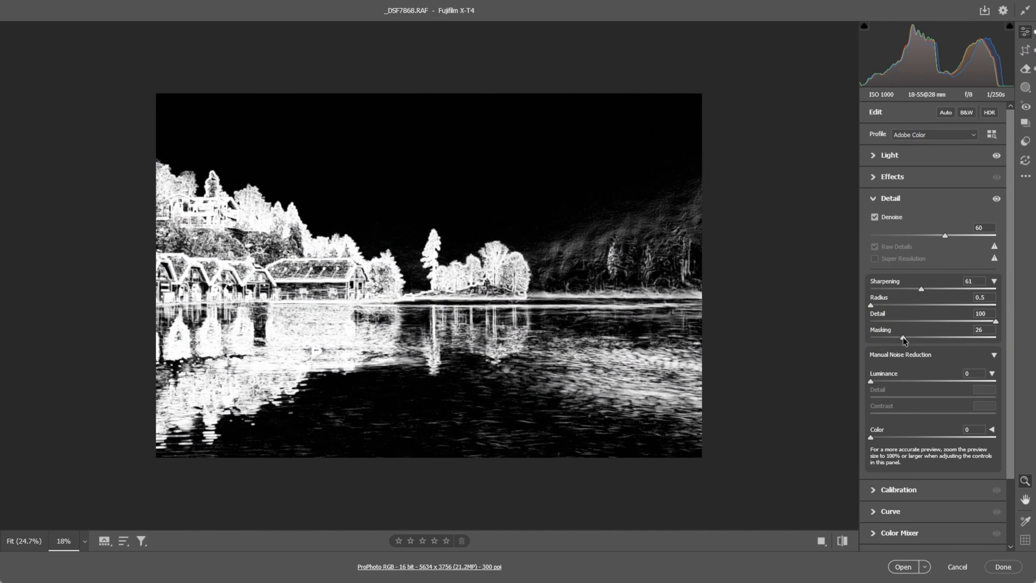
{"action": "left_click_drag", "start_coordinate": [903, 337], "coordinate": [911, 338]}
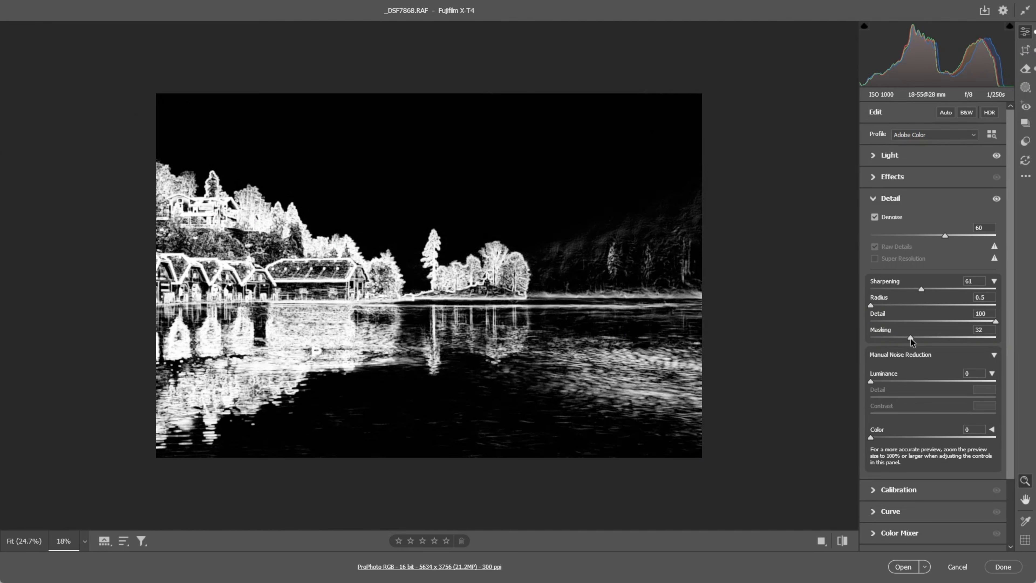
{"action": "left_click_drag", "start_coordinate": [910, 338], "coordinate": [910, 338]}
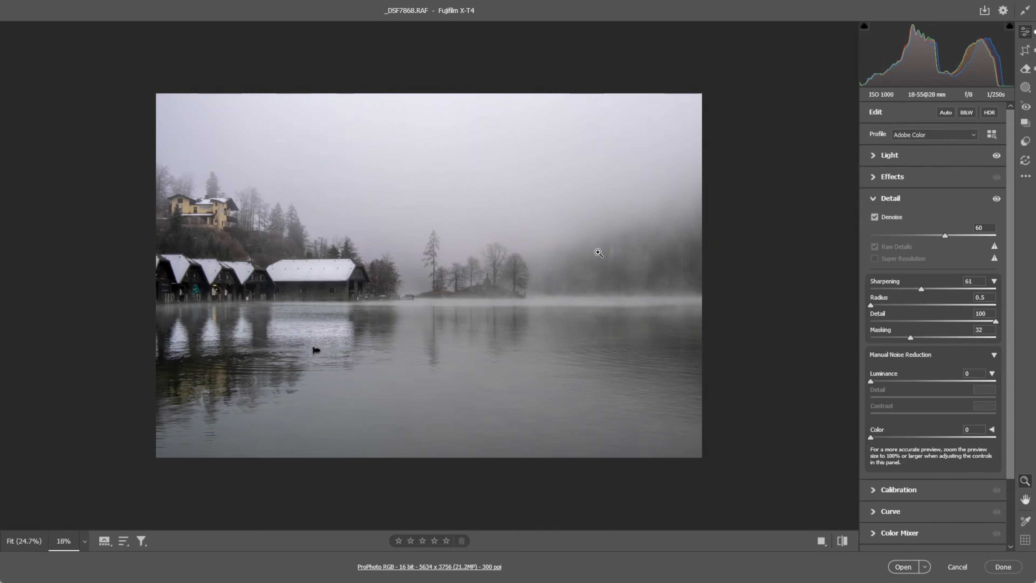
Convert the photo to black and white.
{"action": "left_click", "coordinate": [918, 155]}
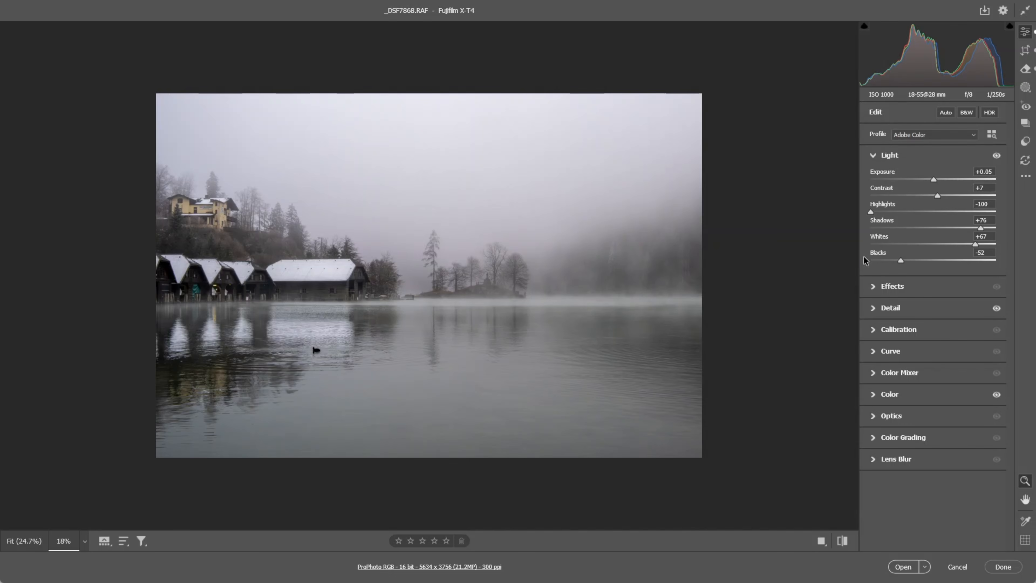
{"action": "left_click", "coordinate": [966, 112]}
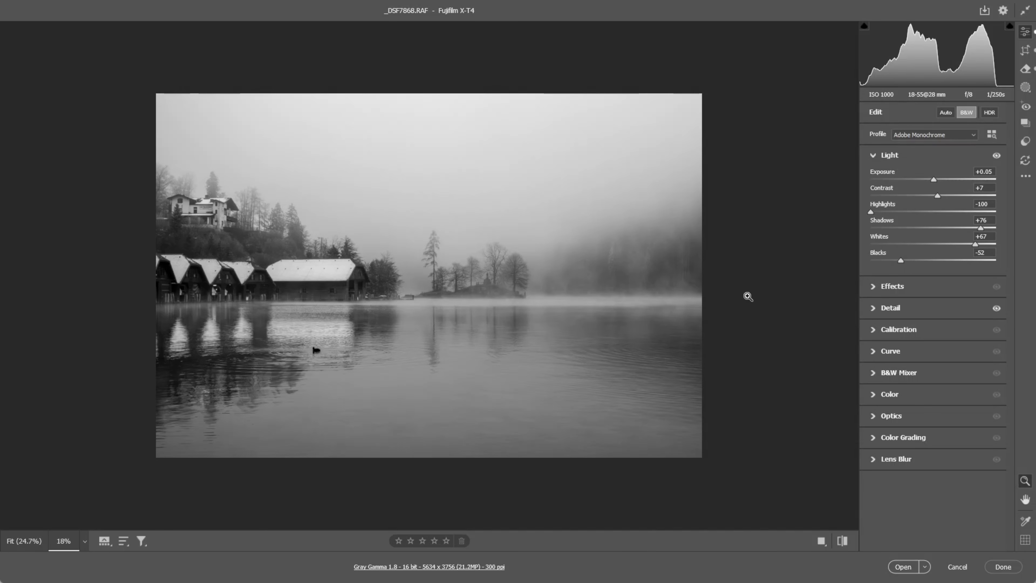
Add a slightly tilted linear gradient mask from the photo's top edge down to the treetops and set its Exposure to -1.85.
{"action": "left_click", "coordinate": [1026, 87]}
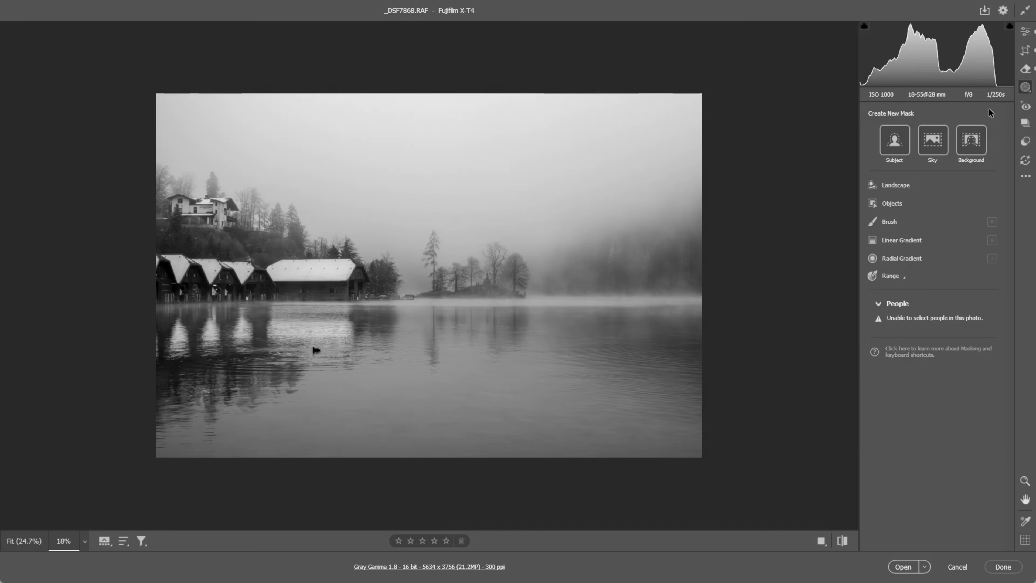
{"action": "left_click", "coordinate": [886, 240]}
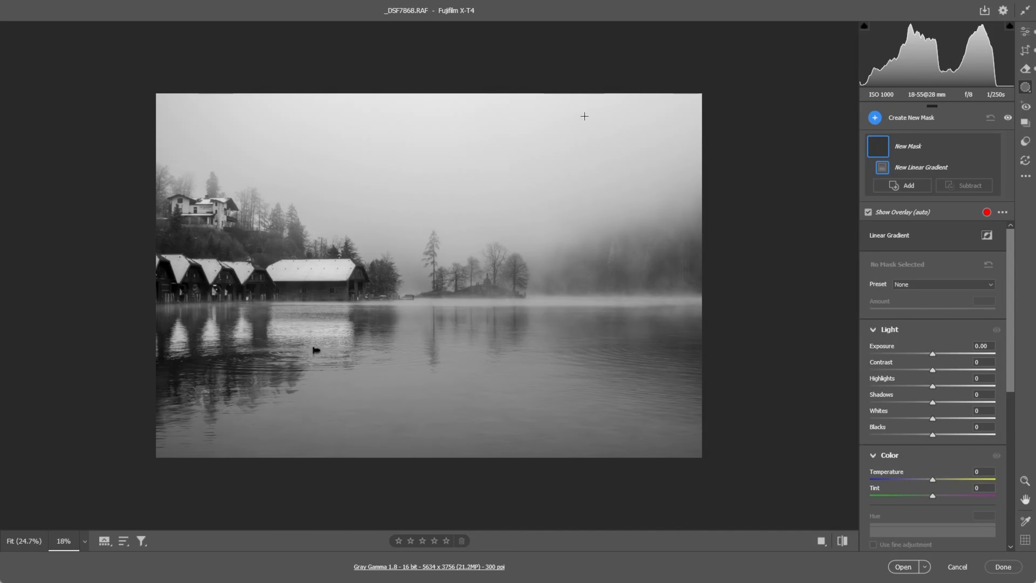
{"action": "left_click_drag", "start_coordinate": [479, 88], "coordinate": [463, 239]}
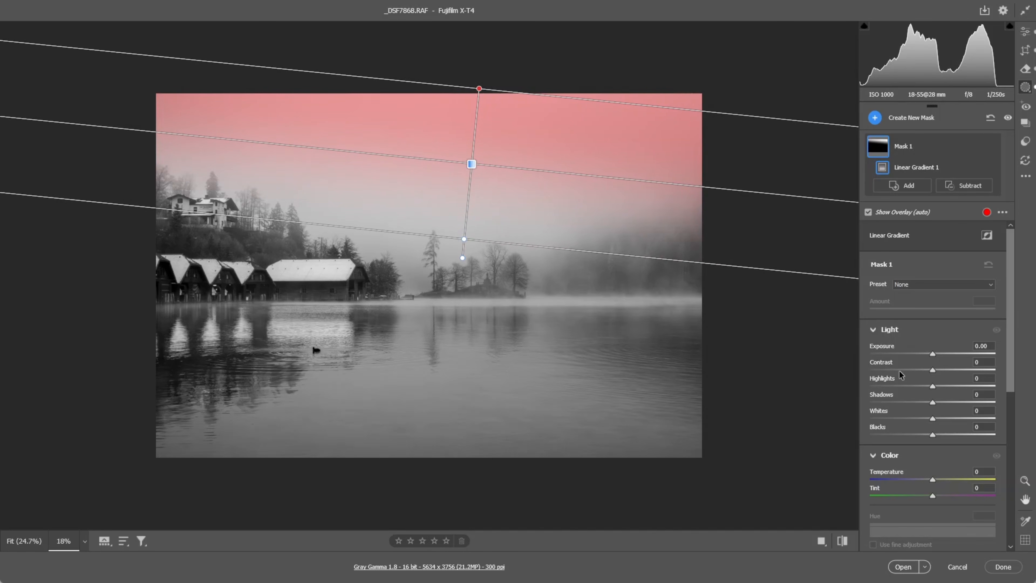
{"action": "left_click_drag", "start_coordinate": [934, 355], "coordinate": [905, 363]}
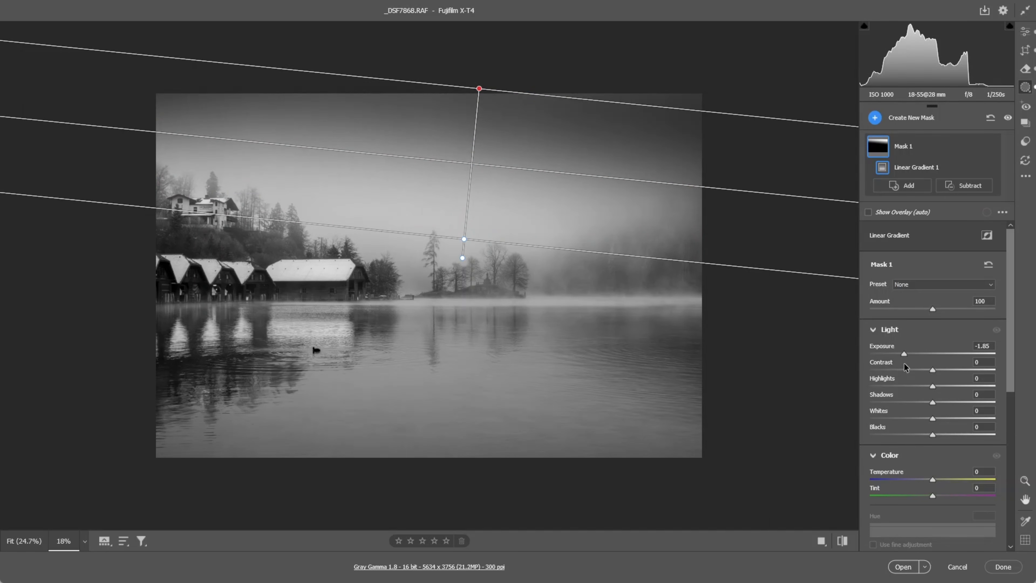
Add a second, shorter linear gradient mask from the top edge over the upper sky and set its Exposure to -0.60.
{"action": "left_click", "coordinate": [874, 119]}
{"action": "left_click", "coordinate": [897, 213]}
{"action": "left_click_drag", "start_coordinate": [479, 89], "coordinate": [471, 196]}
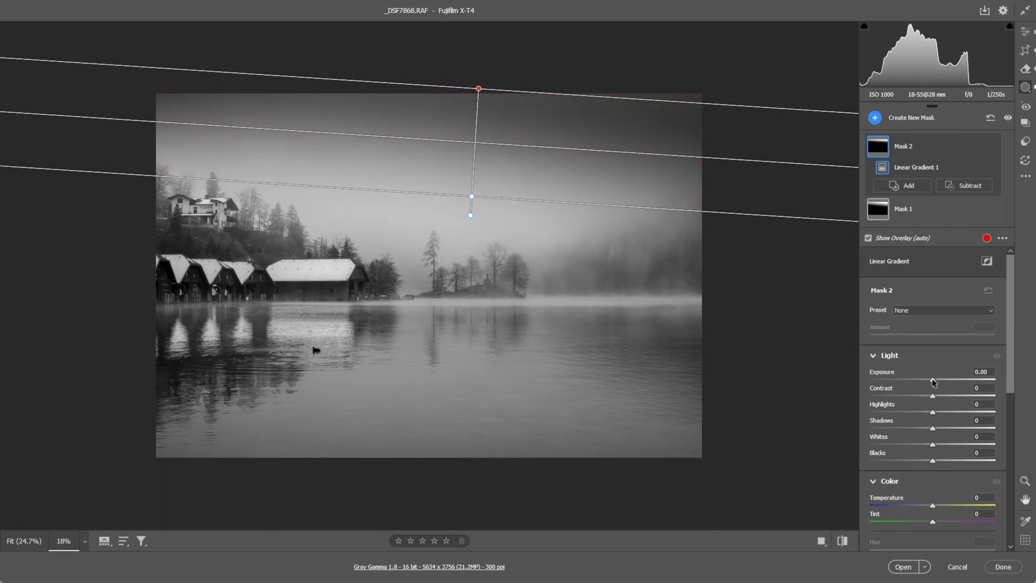
{"action": "left_click_drag", "start_coordinate": [933, 380], "coordinate": [922, 381]}
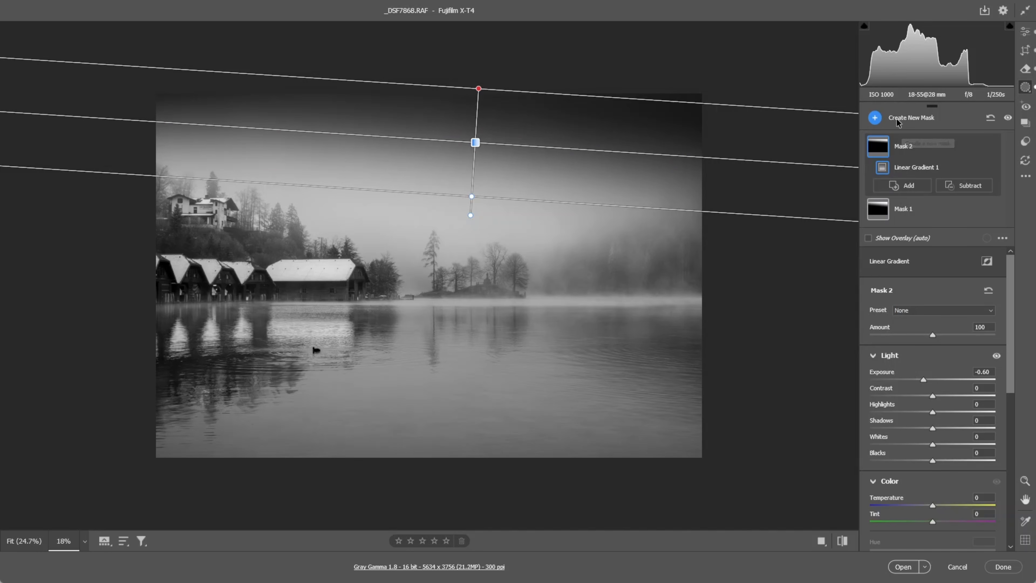
Add a linear gradient mask from the photo's bottom edge up across the water and set its Exposure to -0.70.
{"action": "left_click", "coordinate": [875, 118]}
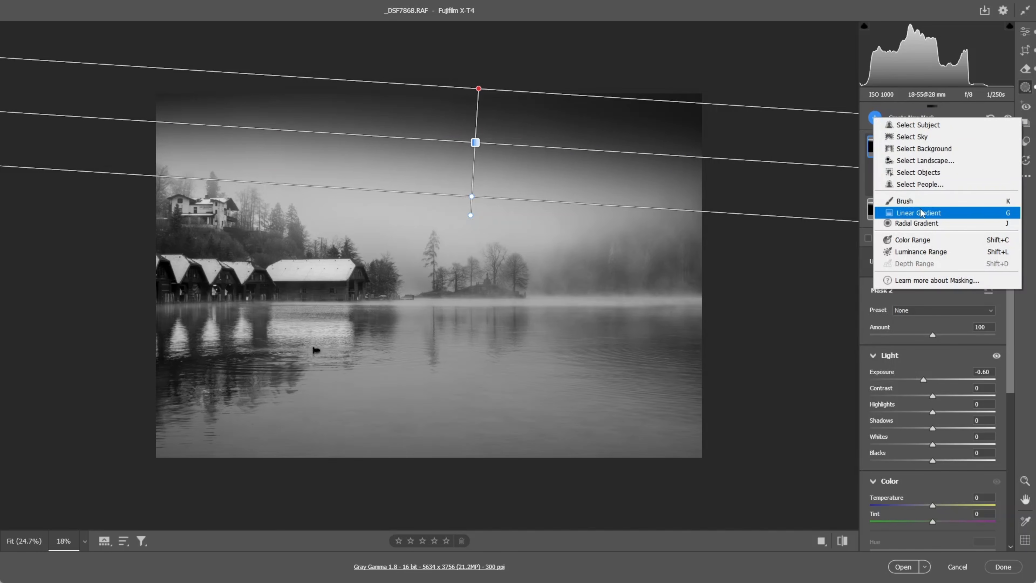
{"action": "left_click", "coordinate": [916, 213]}
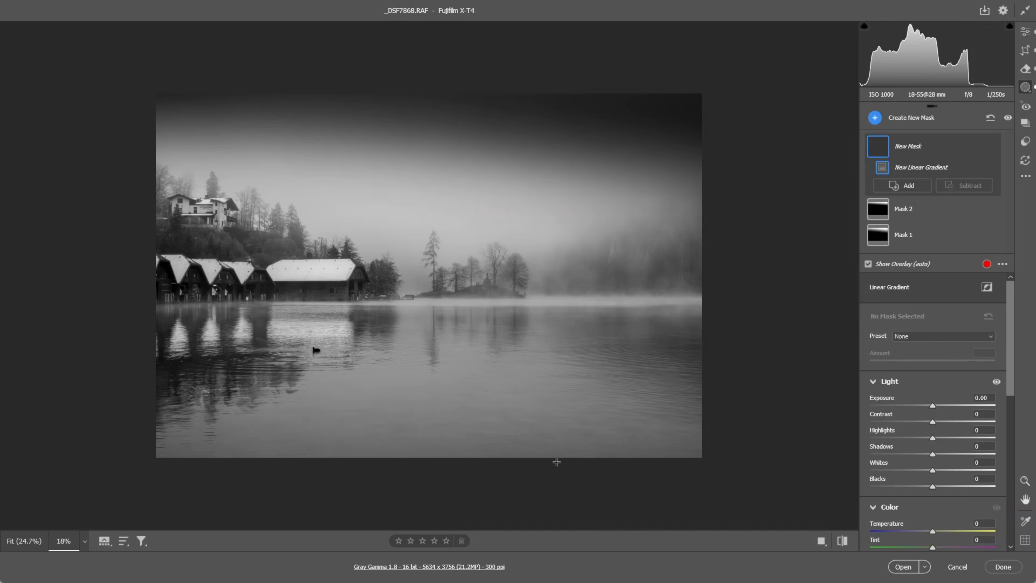
{"action": "left_click_drag", "start_coordinate": [556, 462], "coordinate": [547, 342]}
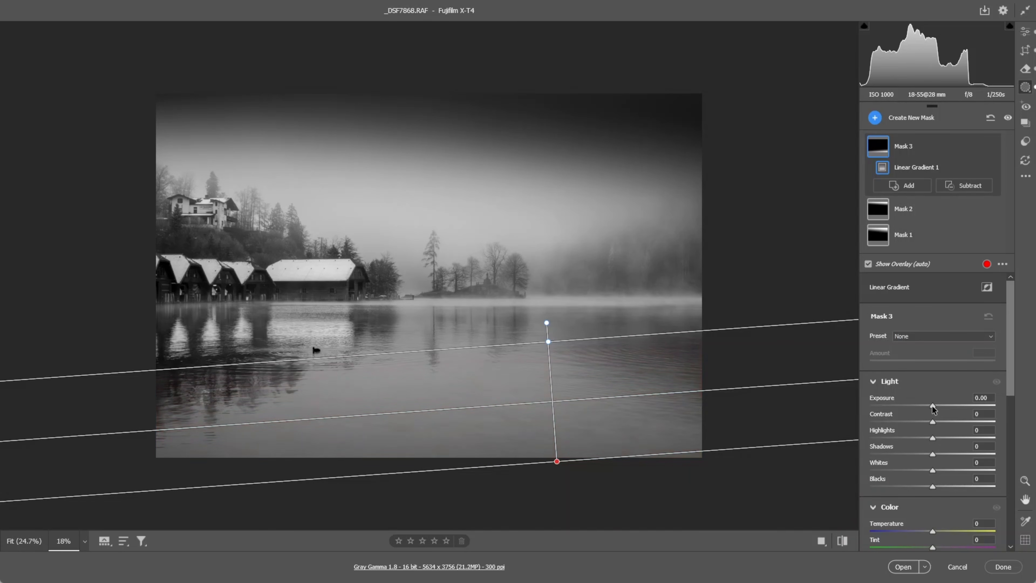
{"action": "left_click_drag", "start_coordinate": [933, 406], "coordinate": [921, 407]}
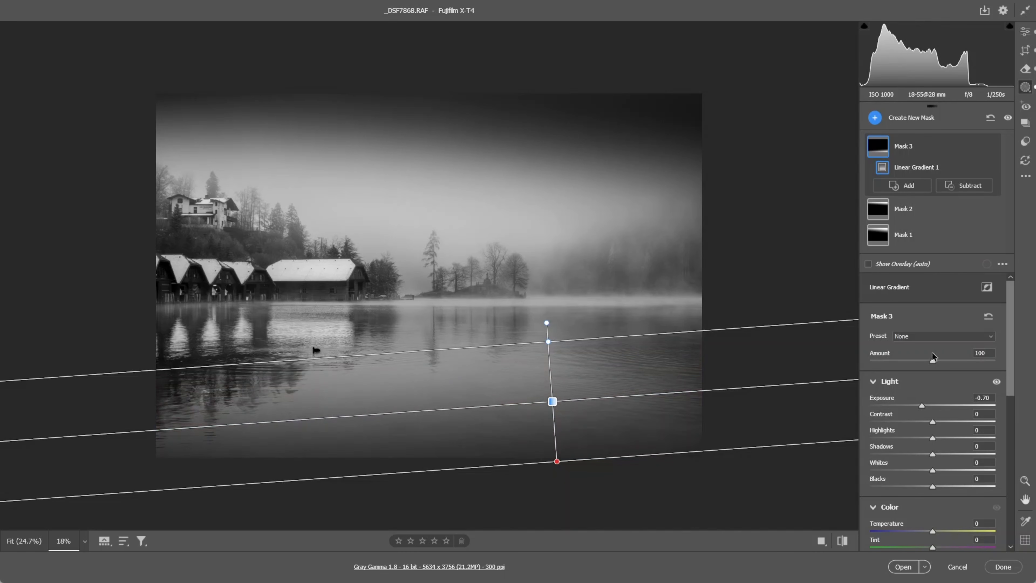
Add another, slightly shorter linear gradient mask from the bottom edge over the foreground water and set its Exposure to -0.35.
{"action": "left_click", "coordinate": [876, 120]}
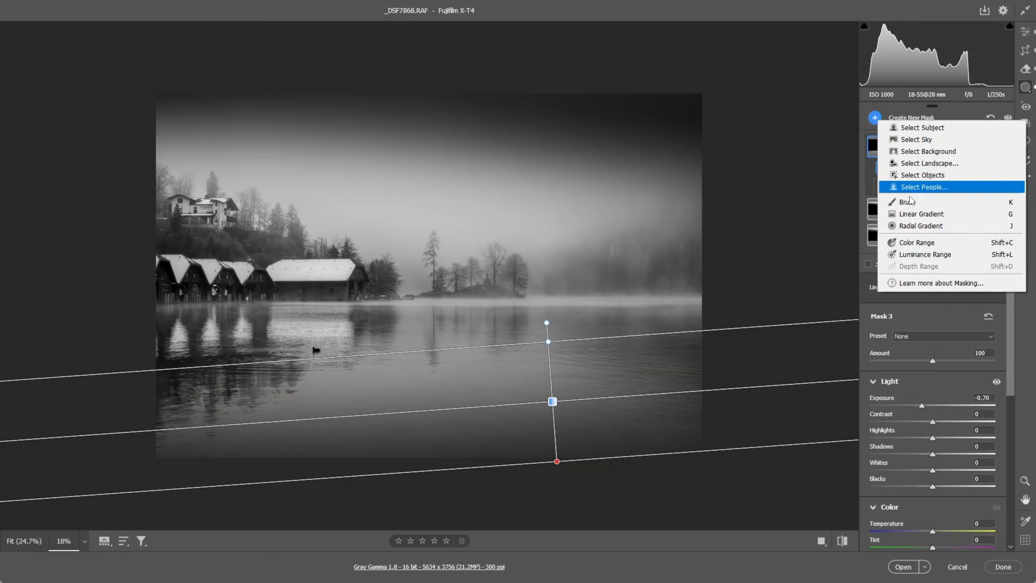
{"action": "left_click", "coordinate": [909, 217]}
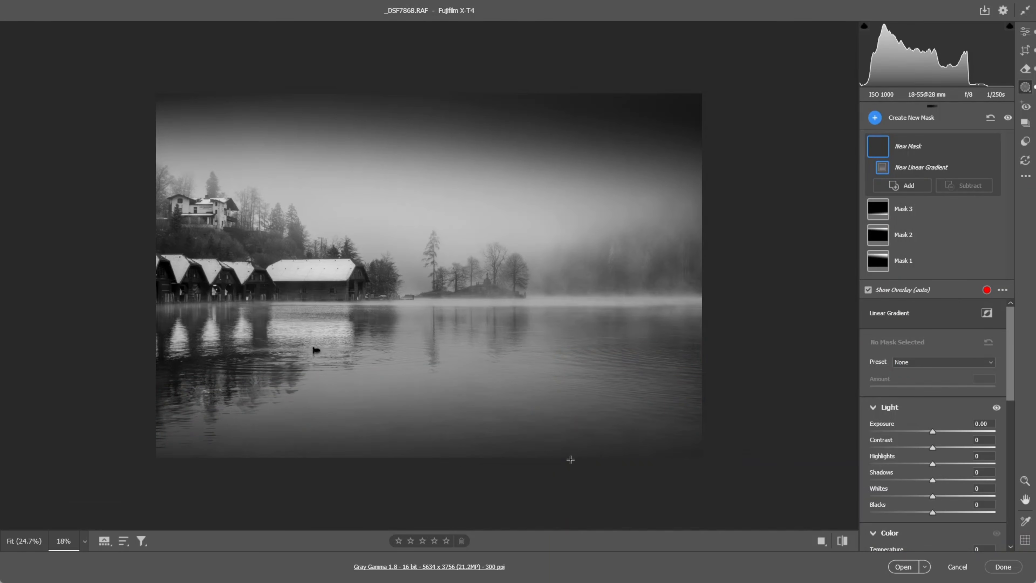
{"action": "left_click_drag", "start_coordinate": [571, 460], "coordinate": [563, 359]}
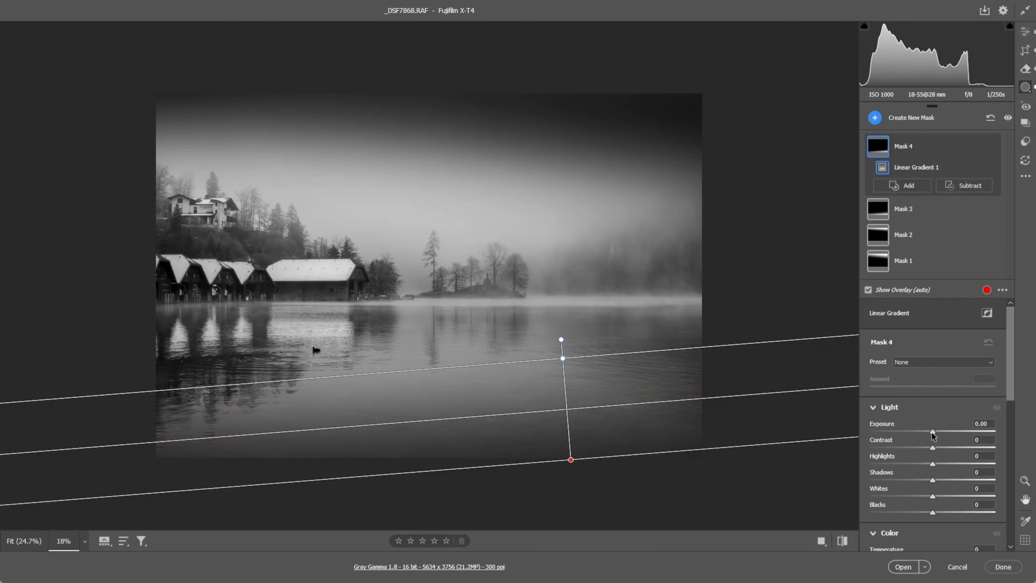
{"action": "left_click_drag", "start_coordinate": [932, 432], "coordinate": [927, 433]}
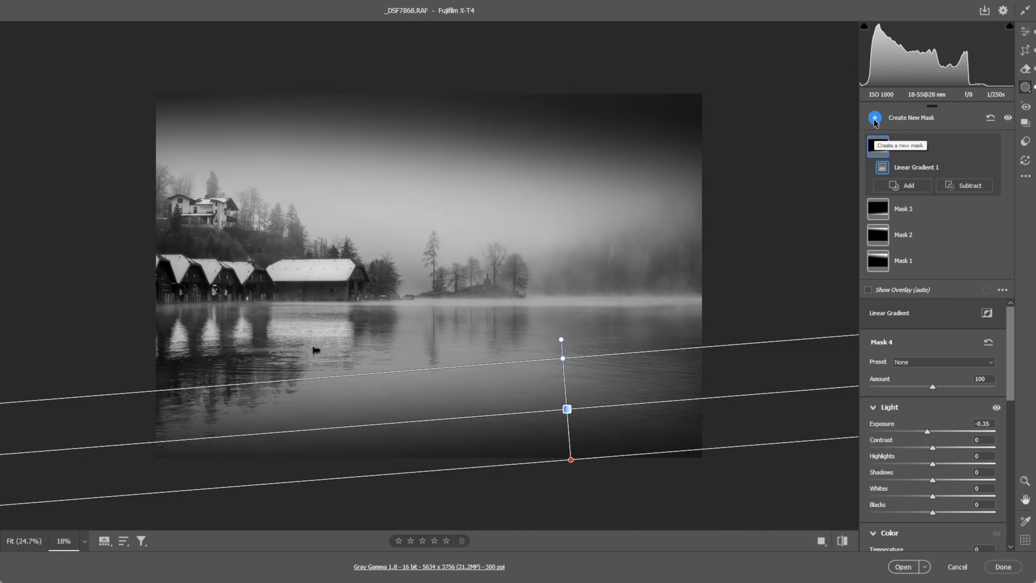
Add a radial gradient mask as a wide, slightly tilted ellipse over the boathouses, reaching to the trees beside them.
{"action": "left_click", "coordinate": [875, 118]}
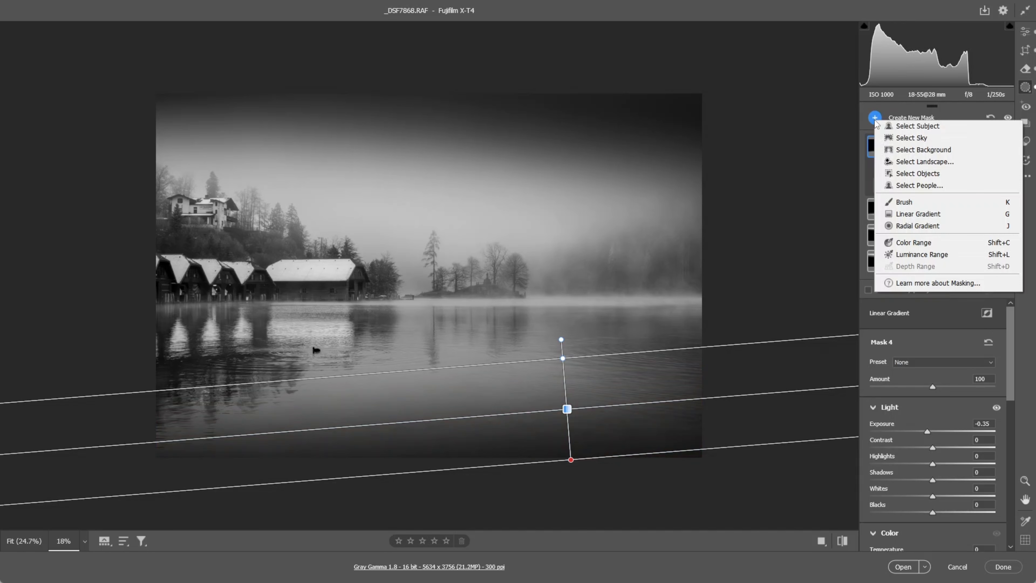
{"action": "left_click", "coordinate": [906, 228]}
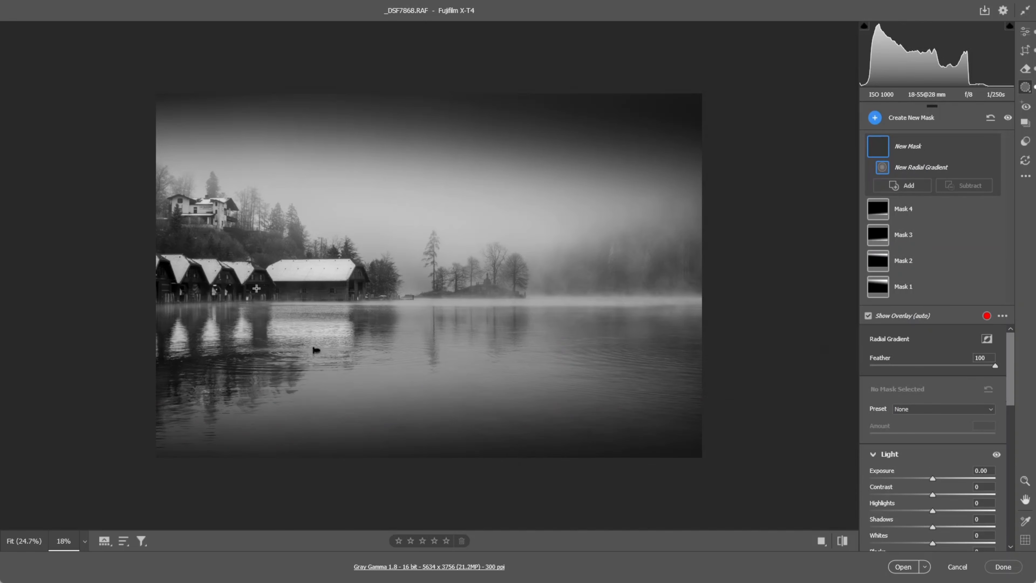
{"action": "left_click_drag", "start_coordinate": [256, 288], "coordinate": [344, 318]}
{"action": "left_click_drag", "start_coordinate": [257, 287], "coordinate": [255, 274]}
{"action": "left_click_drag", "start_coordinate": [378, 276], "coordinate": [382, 275]}
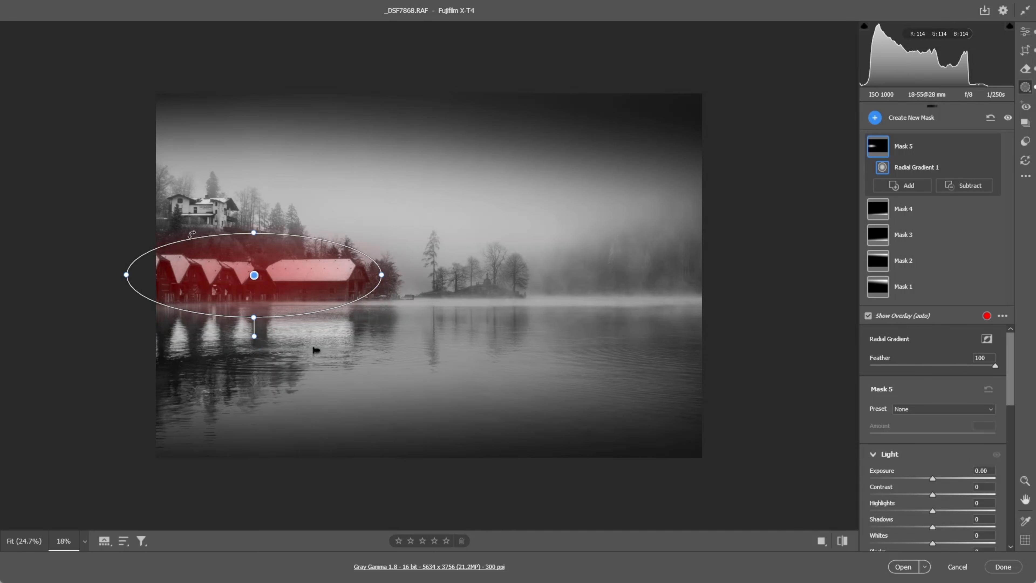
{"action": "left_click_drag", "start_coordinate": [123, 276], "coordinate": [121, 270]}
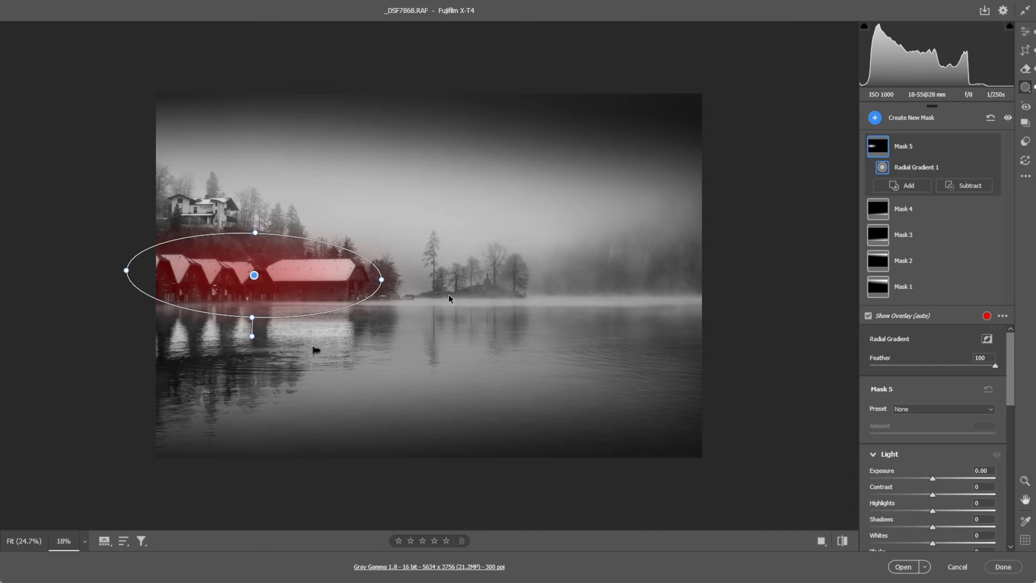
{"action": "left_click_drag", "start_coordinate": [381, 279], "coordinate": [401, 281]}
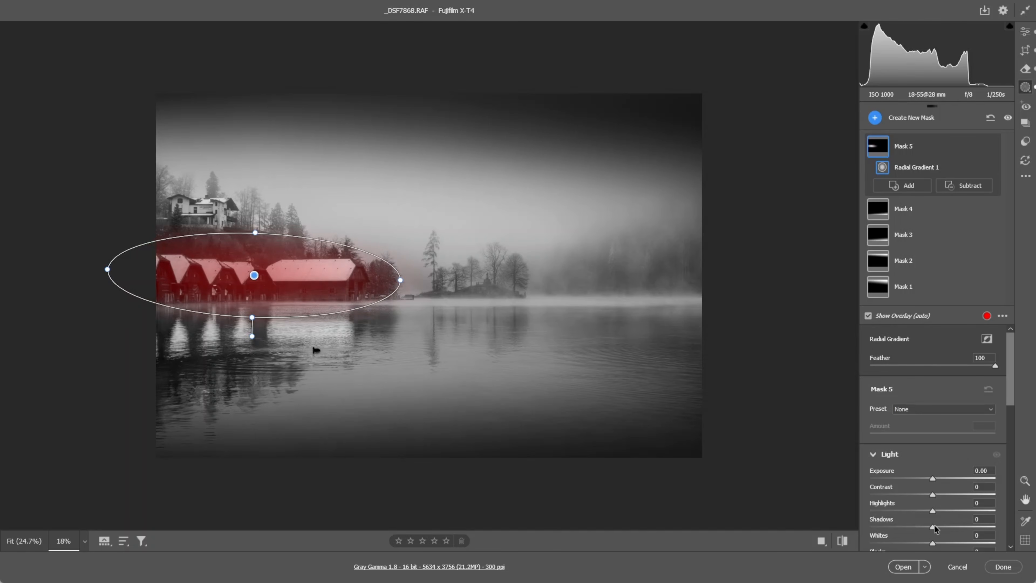
Set the boathouse mask's Shadows to +14, Texture to +28 and Exposure to +0.25.
{"action": "left_click_drag", "start_coordinate": [934, 528], "coordinate": [941, 529]}
{"action": "scroll", "coordinate": [926, 458], "scroll_direction": "down", "scroll_amount": 3}
{"action": "scroll", "coordinate": [926, 458], "scroll_direction": "down", "scroll_amount": 5}
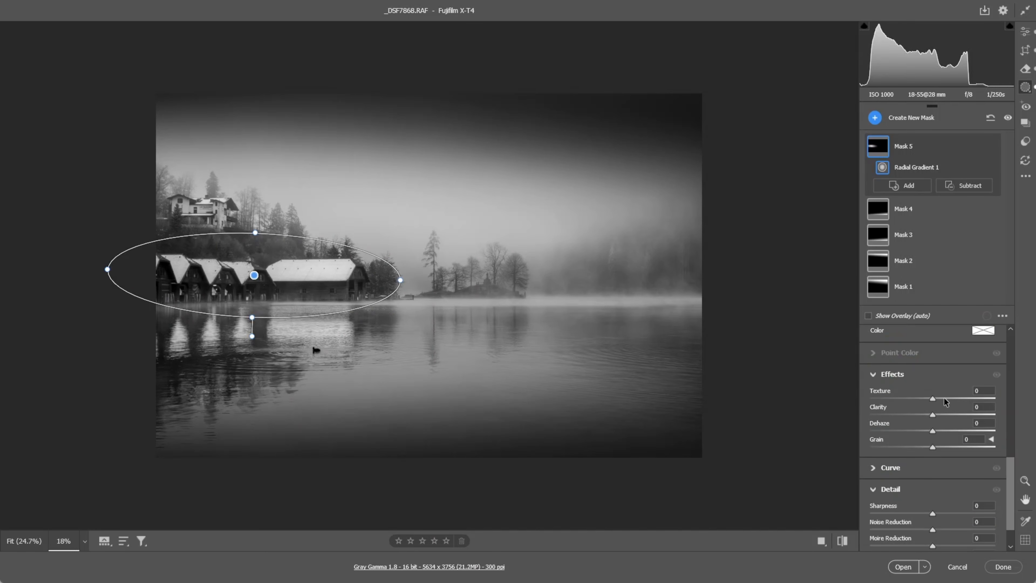
{"action": "left_click_drag", "start_coordinate": [933, 401], "coordinate": [948, 404]}
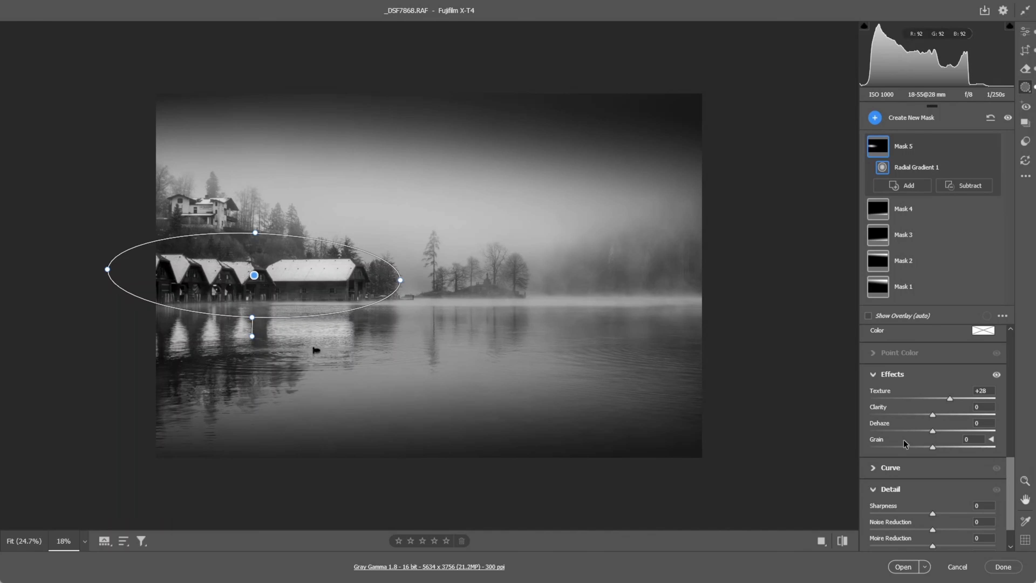
{"action": "scroll", "coordinate": [930, 465], "scroll_direction": "up", "scroll_amount": 5}
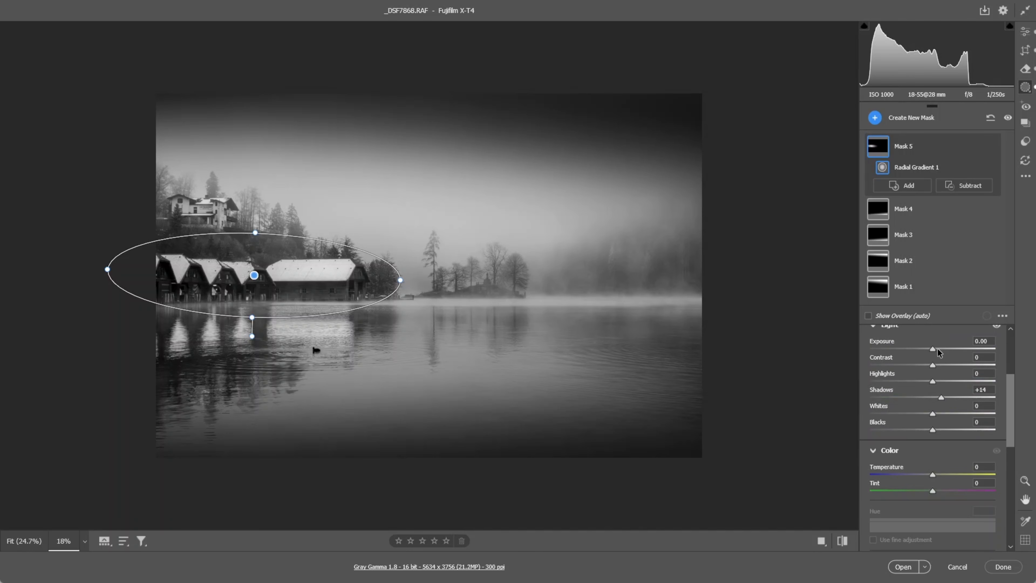
{"action": "left_click_drag", "start_coordinate": [934, 352], "coordinate": [937, 352]}
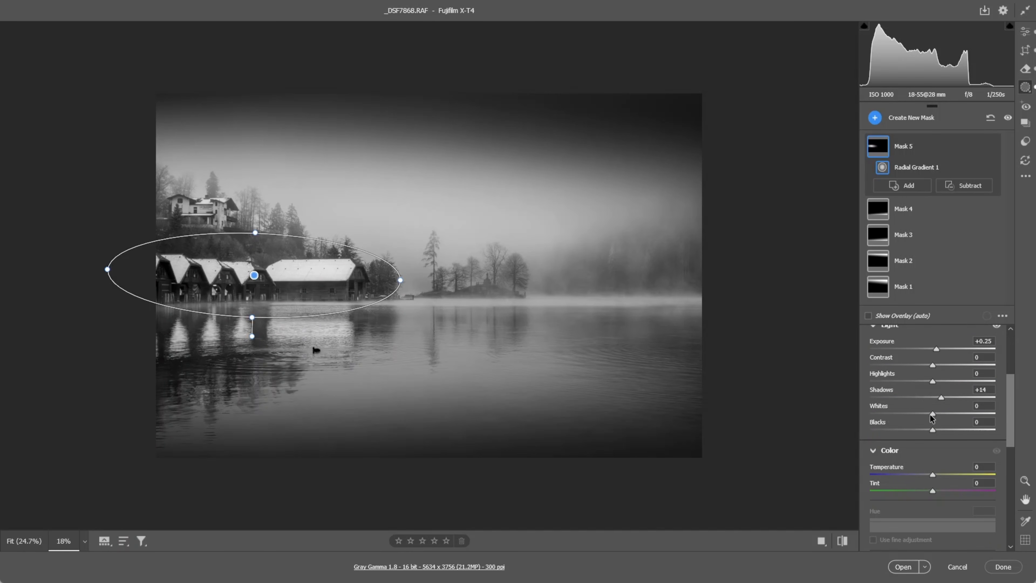
Add a wide radial gradient mask over the small island and the misty forest, extending beyond the photo's right edge.
{"action": "left_click", "coordinate": [876, 119]}
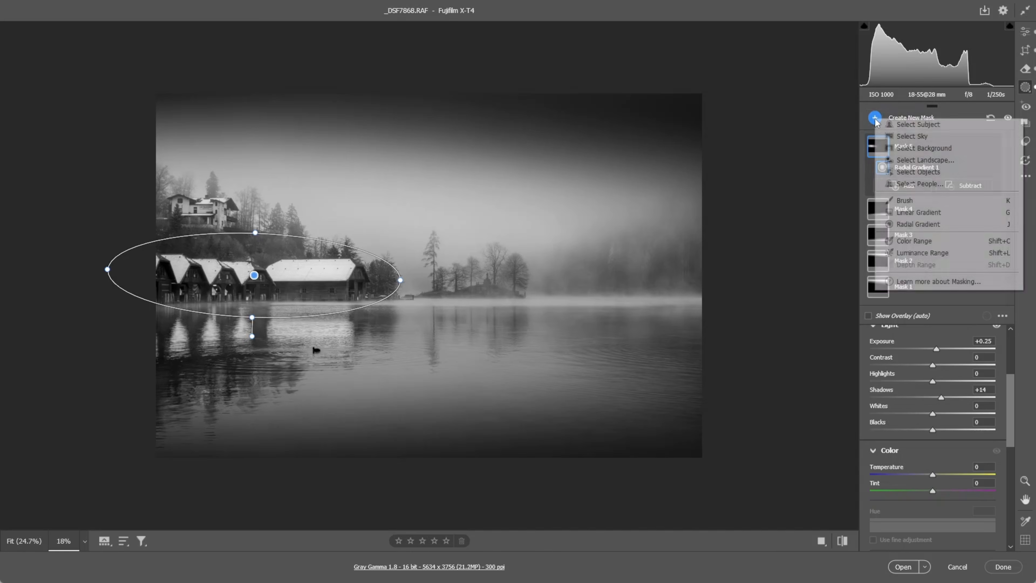
{"action": "left_click", "coordinate": [913, 229]}
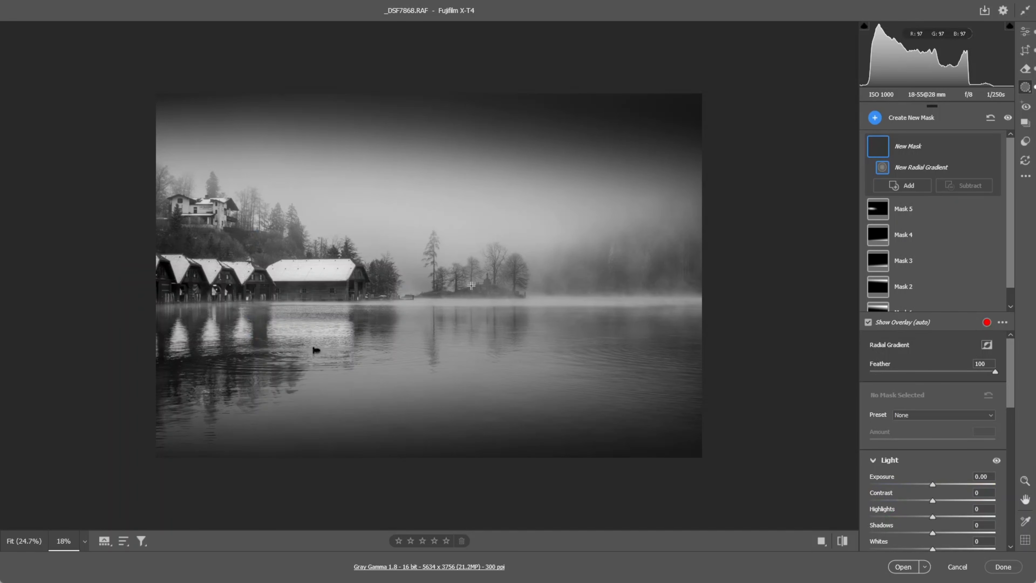
{"action": "left_click_drag", "start_coordinate": [471, 286], "coordinate": [618, 337]}
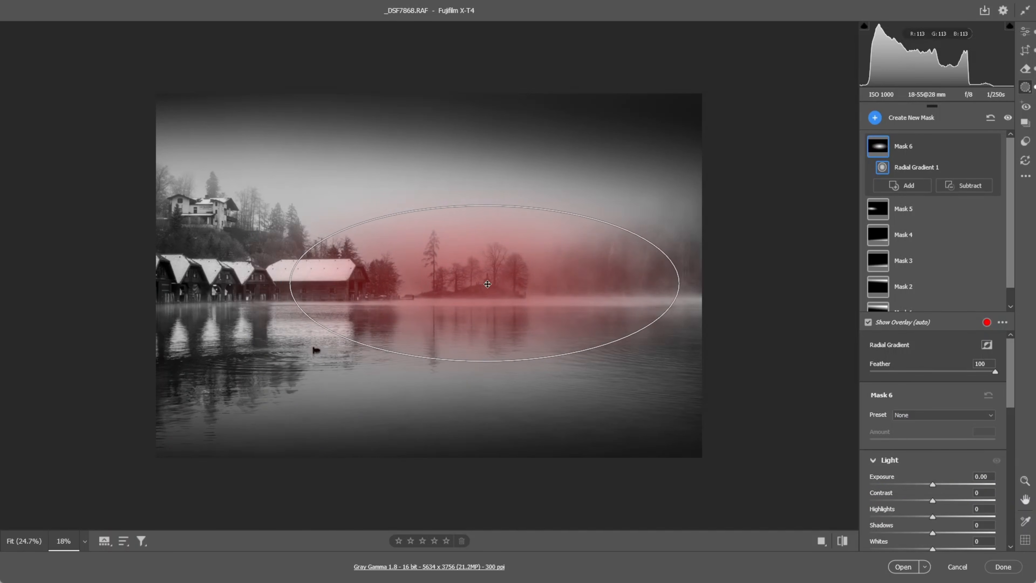
{"action": "left_click_drag", "start_coordinate": [487, 284], "coordinate": [567, 278]}
{"action": "left_click_drag", "start_coordinate": [570, 278], "coordinate": [571, 274]}
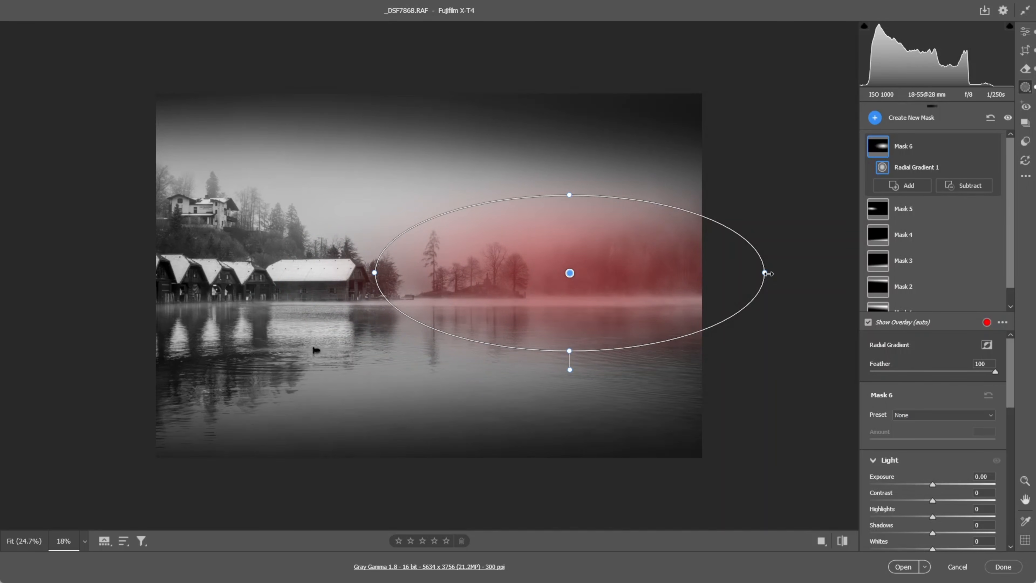
{"action": "left_click_drag", "start_coordinate": [767, 273], "coordinate": [785, 274]}
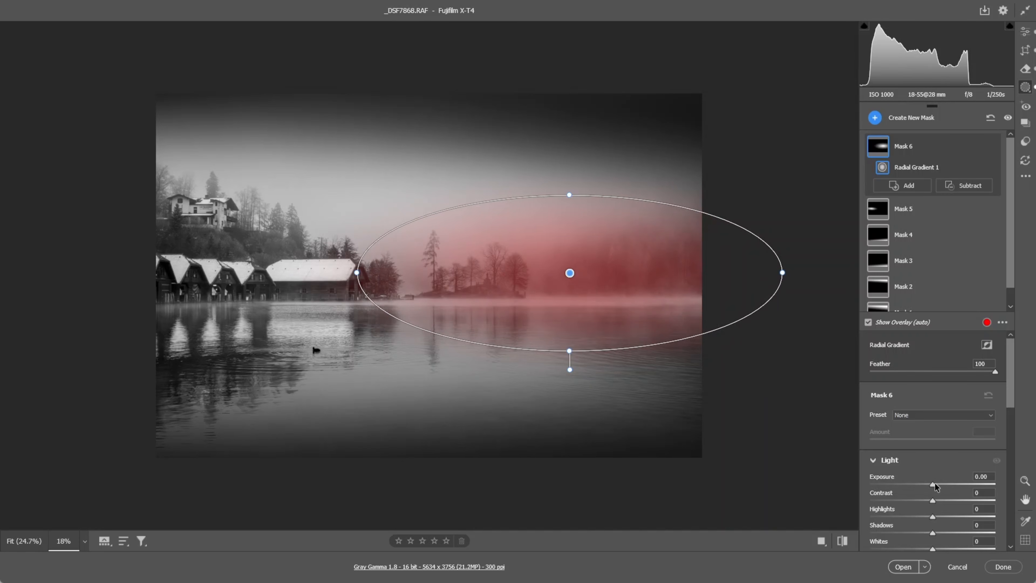
Set the island and forest mask's Texture to +40, Clarity to +14 and Dehaze to +23.
{"action": "left_click_drag", "start_coordinate": [934, 486], "coordinate": [935, 478]}
{"action": "scroll", "coordinate": [933, 459], "scroll_direction": "down", "scroll_amount": 2}
{"action": "scroll", "coordinate": [934, 459], "scroll_direction": "down", "scroll_amount": 5}
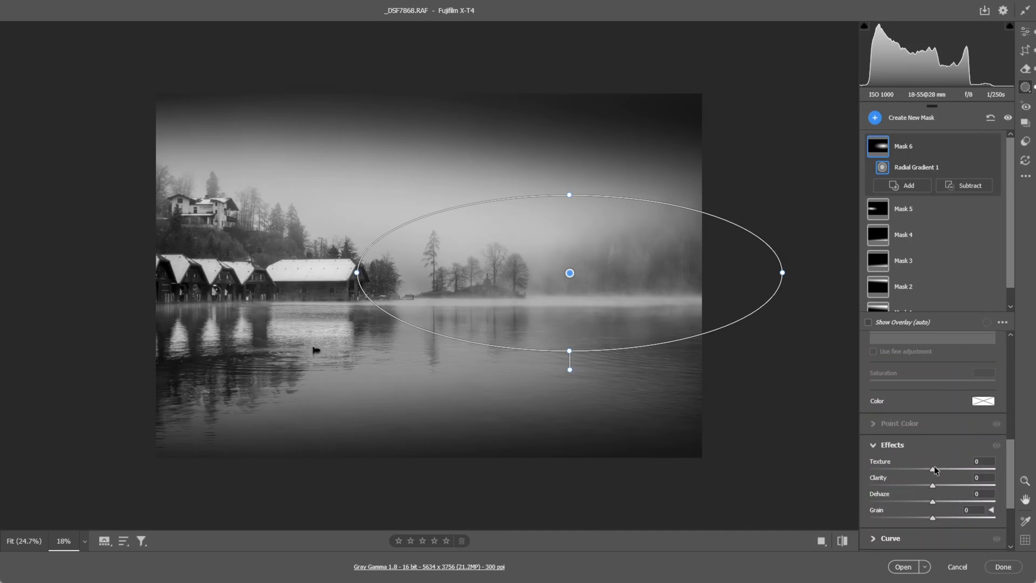
{"action": "left_click", "coordinate": [934, 470]}
{"action": "left_click_drag", "start_coordinate": [933, 470], "coordinate": [950, 472]}
{"action": "left_click", "coordinate": [933, 486]}
{"action": "left_click_drag", "start_coordinate": [933, 485], "coordinate": [941, 486]}
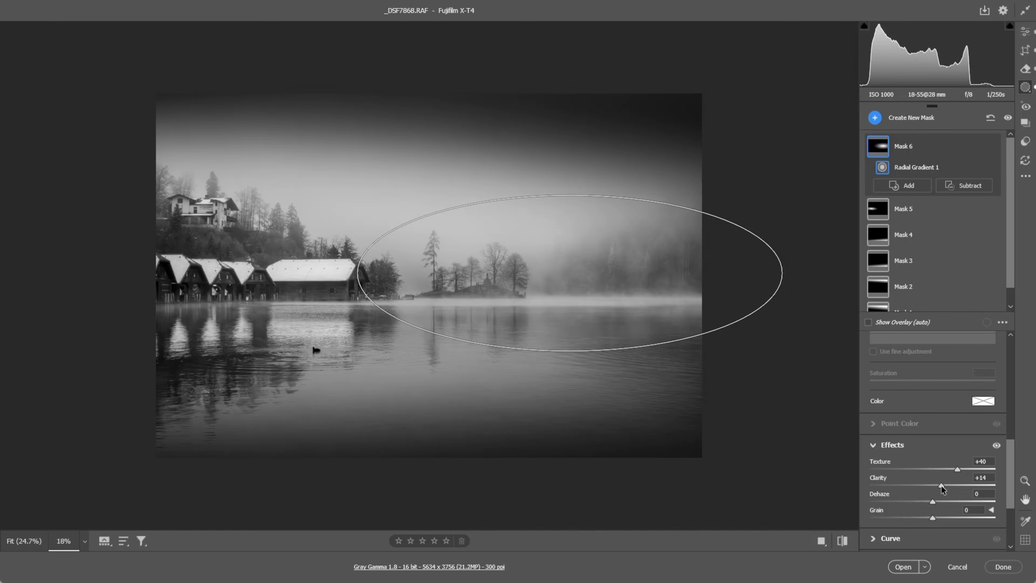
{"action": "left_click", "coordinate": [933, 503]}
{"action": "left_click_drag", "start_coordinate": [933, 502], "coordinate": [947, 505]}
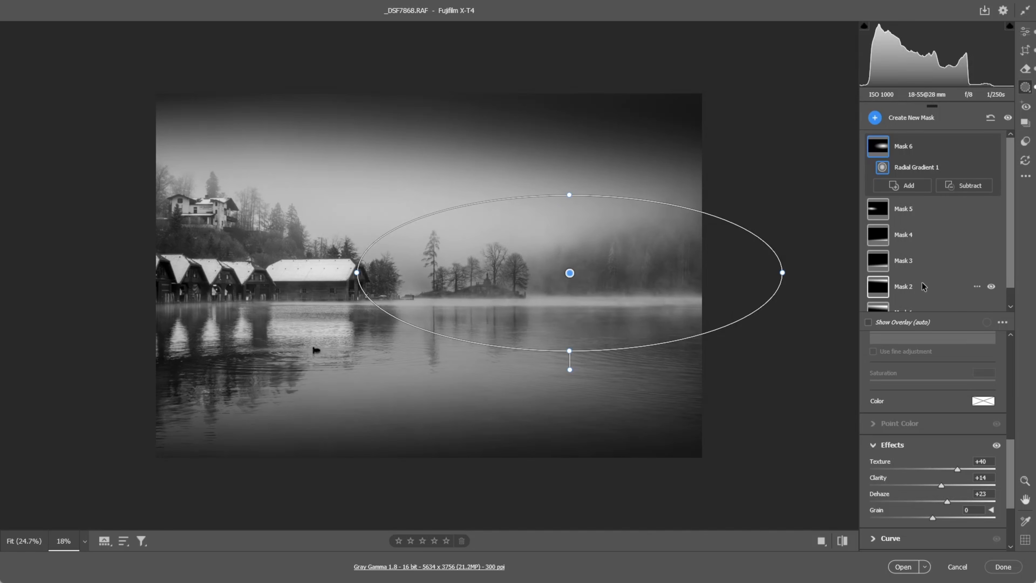
Add a large centred radial gradient mask spanning most of the photo, invert it and set its Exposure to -0.25.
{"action": "left_click", "coordinate": [876, 119]}
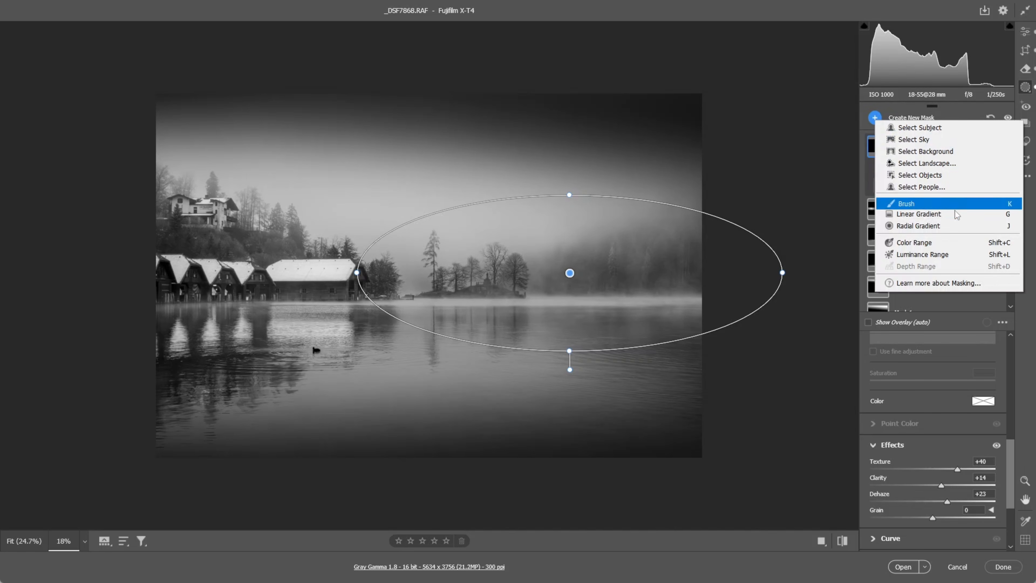
{"action": "left_click", "coordinate": [911, 228]}
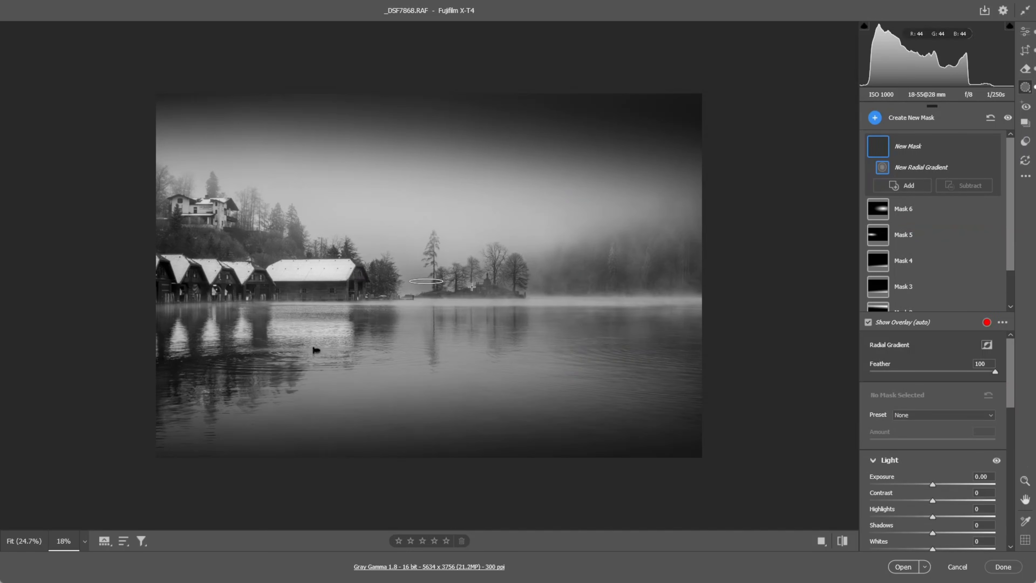
{"action": "left_click_drag", "start_coordinate": [426, 281], "coordinate": [612, 400]}
{"action": "left_click_drag", "start_coordinate": [427, 281], "coordinate": [433, 275]}
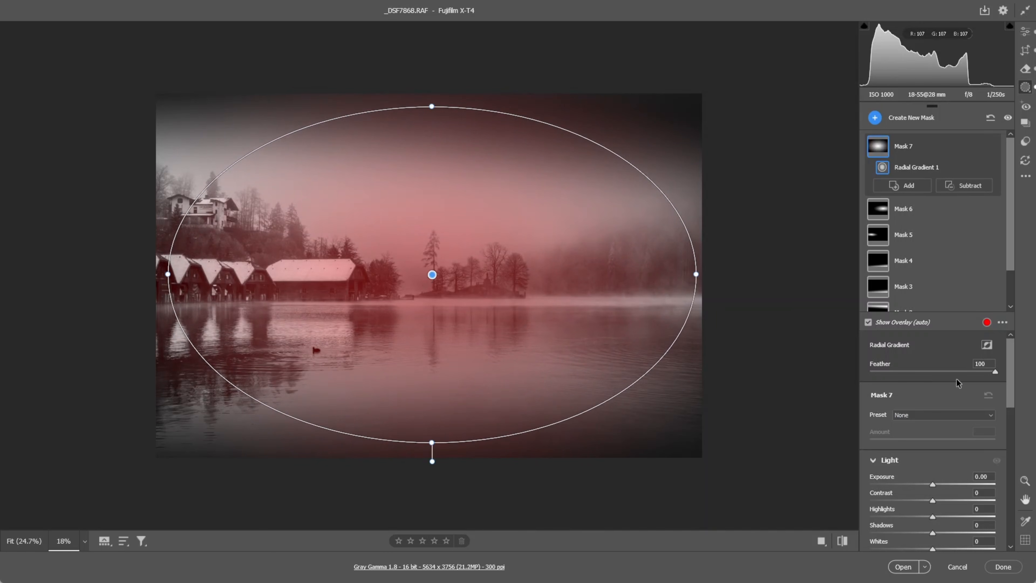
{"action": "left_click", "coordinate": [987, 345]}
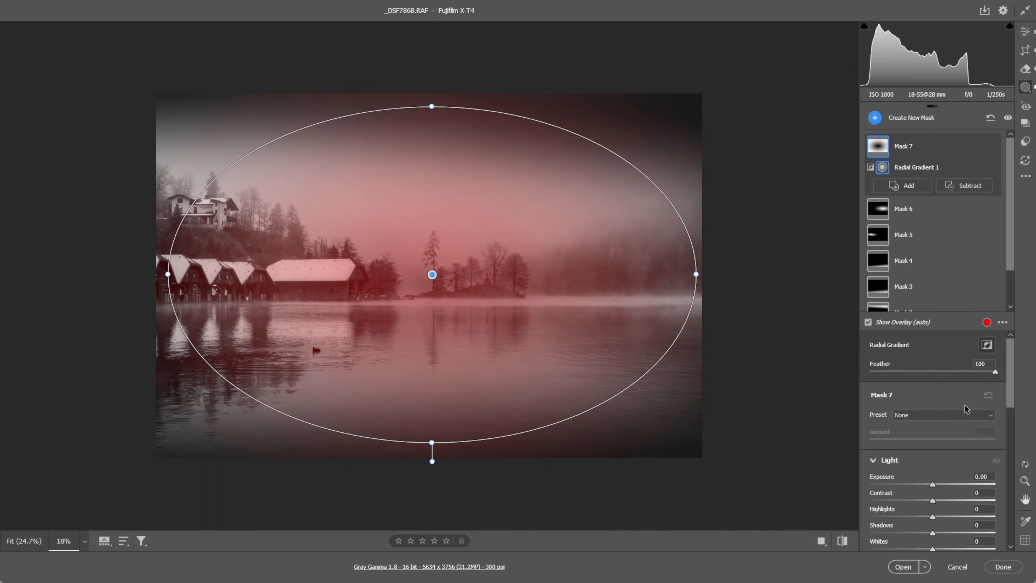
{"action": "left_click_drag", "start_coordinate": [933, 487], "coordinate": [931, 487]}
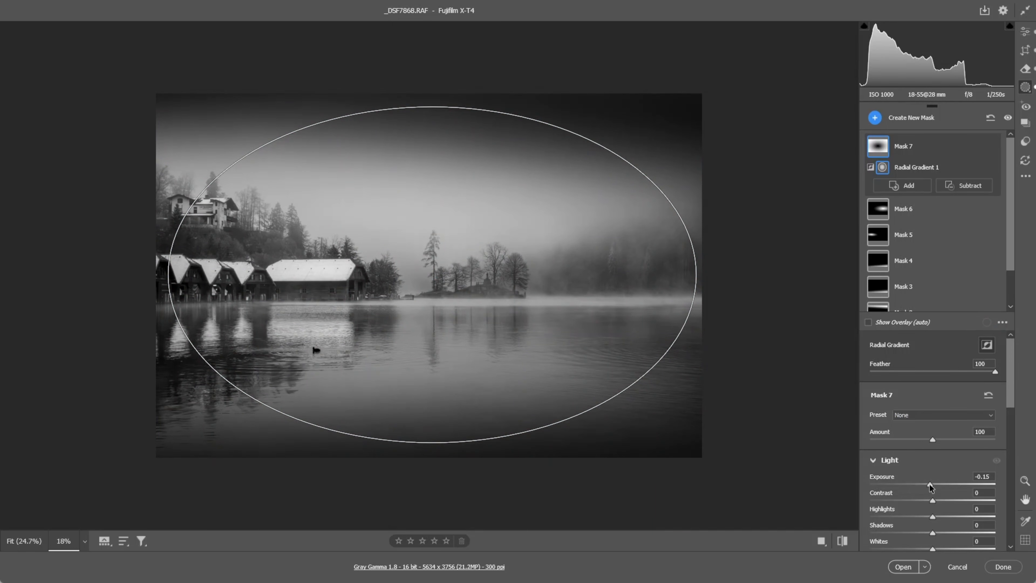
{"action": "left_click_drag", "start_coordinate": [930, 486], "coordinate": [929, 487]}
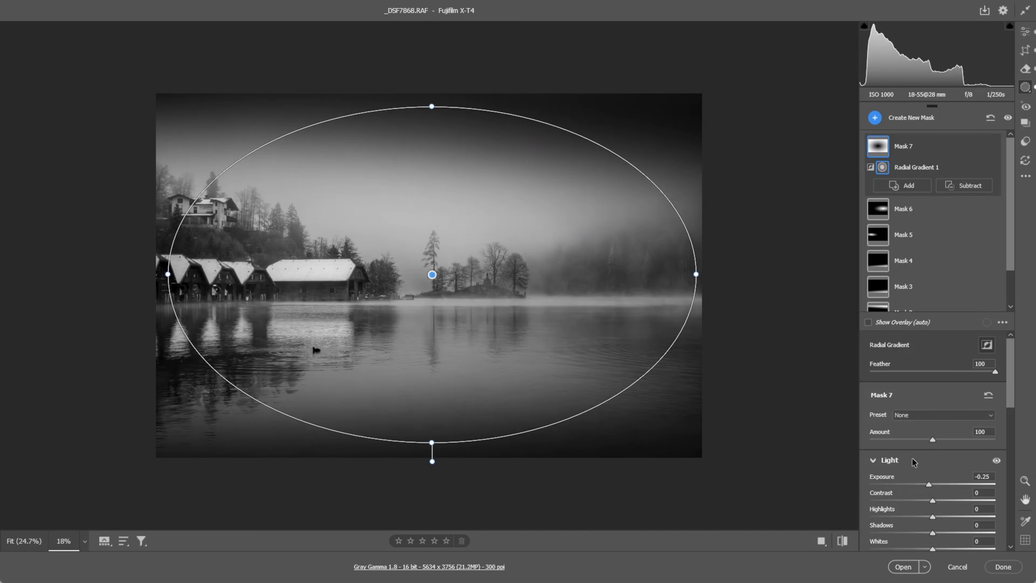
Shape the overall point curve with a highlight point at input 192, output 203 and a shadow point at input 61, output 63.
{"action": "left_click", "coordinate": [1027, 32]}
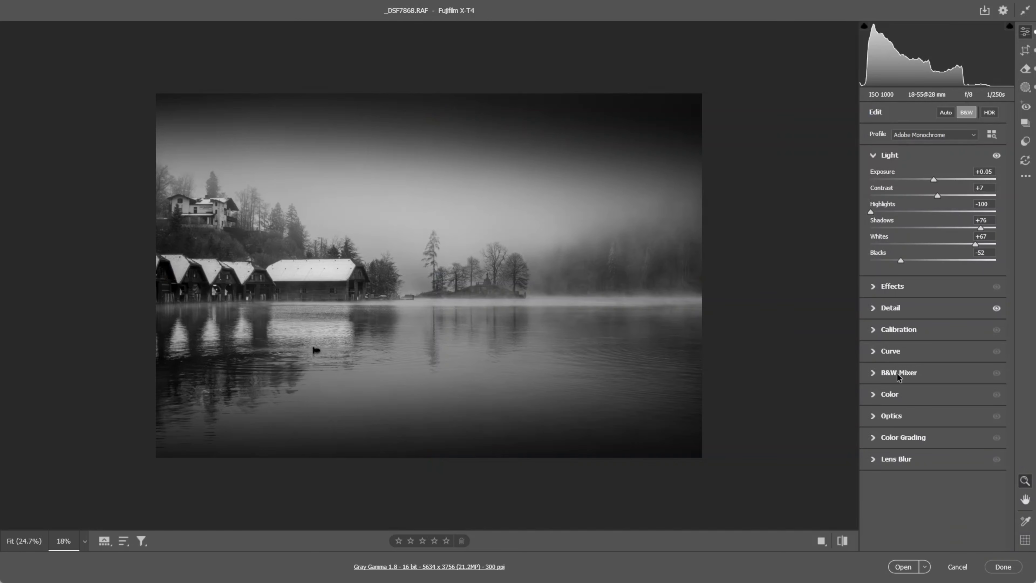
{"action": "left_click", "coordinate": [873, 353]}
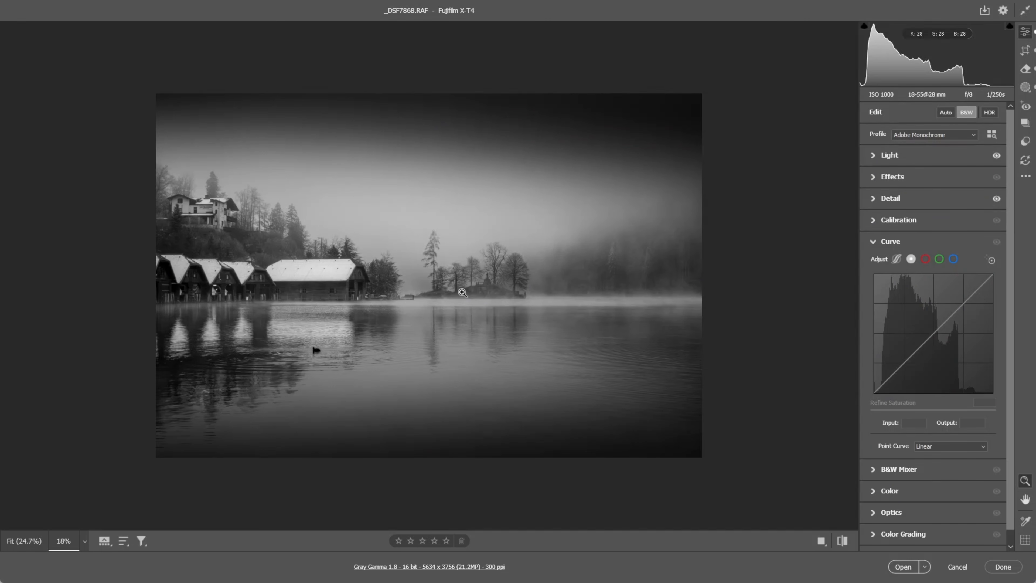
{"action": "left_click", "coordinate": [964, 302]}
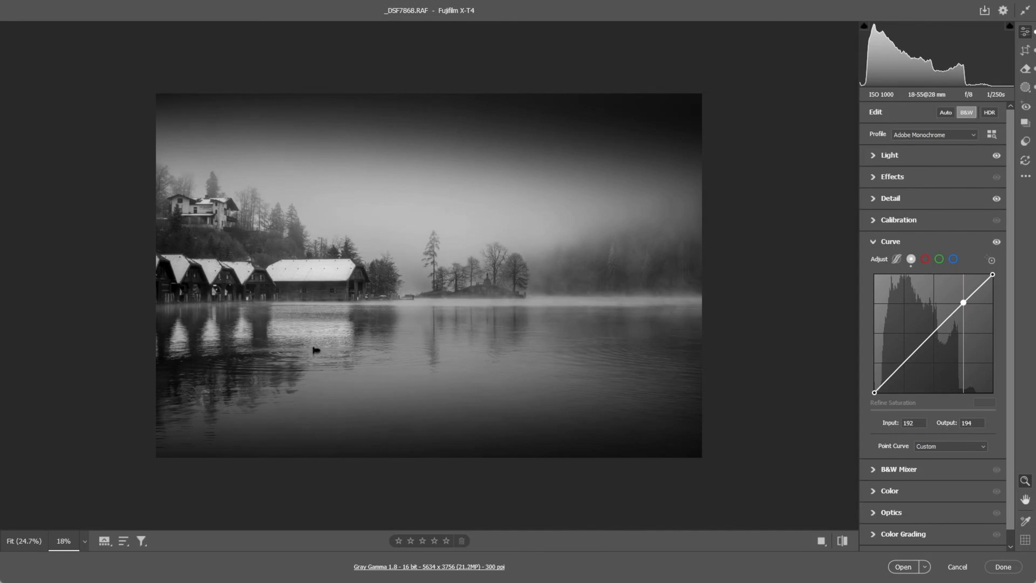
{"action": "left_click_drag", "start_coordinate": [963, 303], "coordinate": [964, 299]}
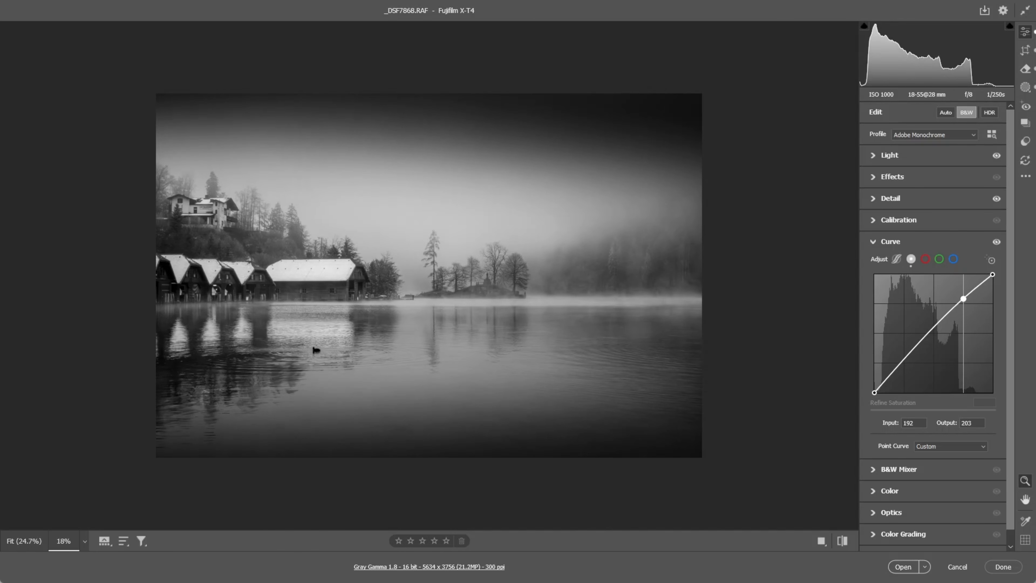
{"action": "left_click", "coordinate": [903, 360]}
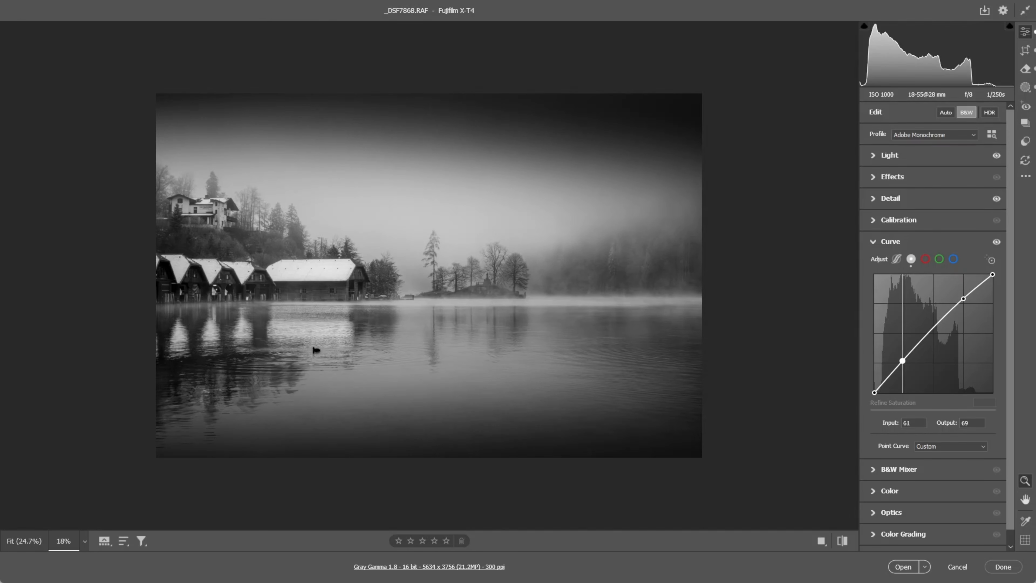
{"action": "left_click_drag", "start_coordinate": [903, 361], "coordinate": [903, 363]}
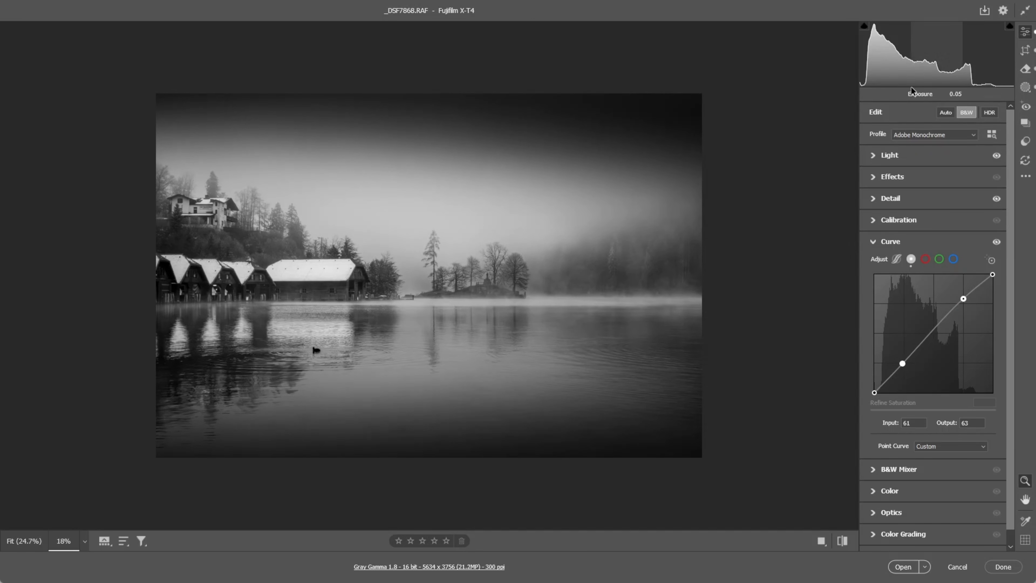
{"action": "left_click", "coordinate": [876, 155]}
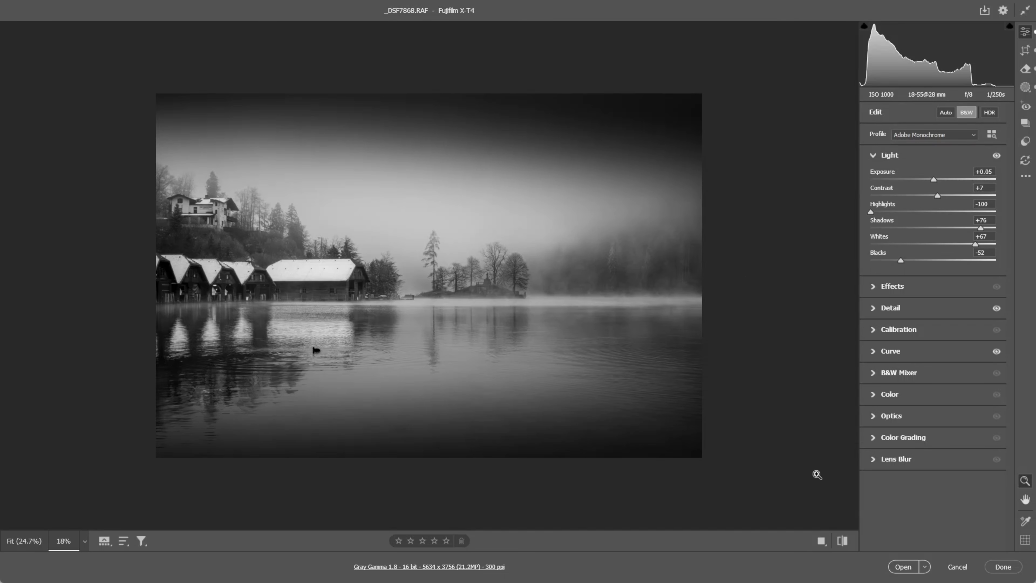
Compare the edited black-and-white photo with its default settings several times, ending on the edited version.
{"action": "left_click", "coordinate": [843, 543]}
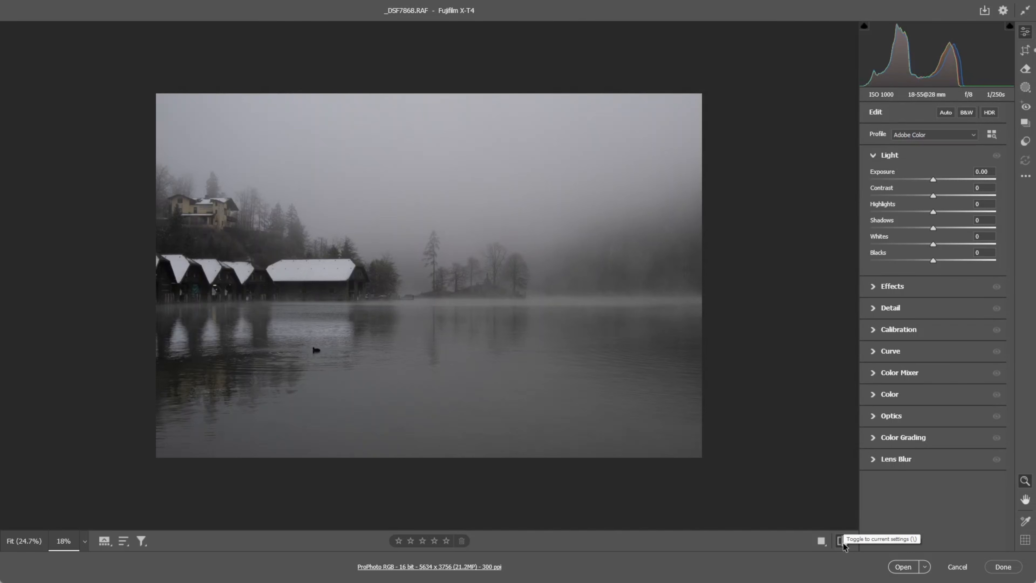
{"action": "left_click", "coordinate": [842, 543]}
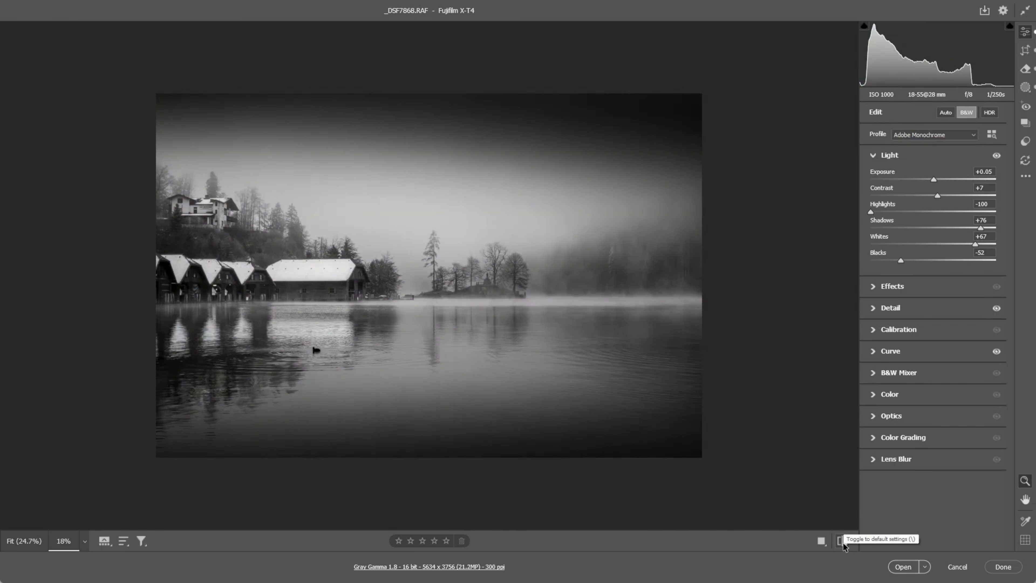
{"action": "left_click", "coordinate": [843, 543]}
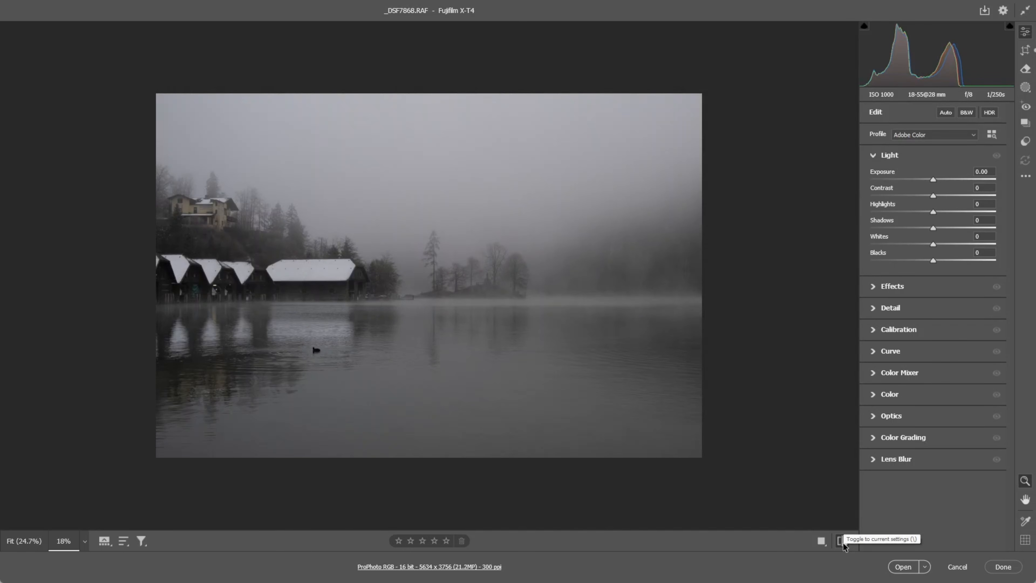
{"action": "left_click", "coordinate": [842, 543]}
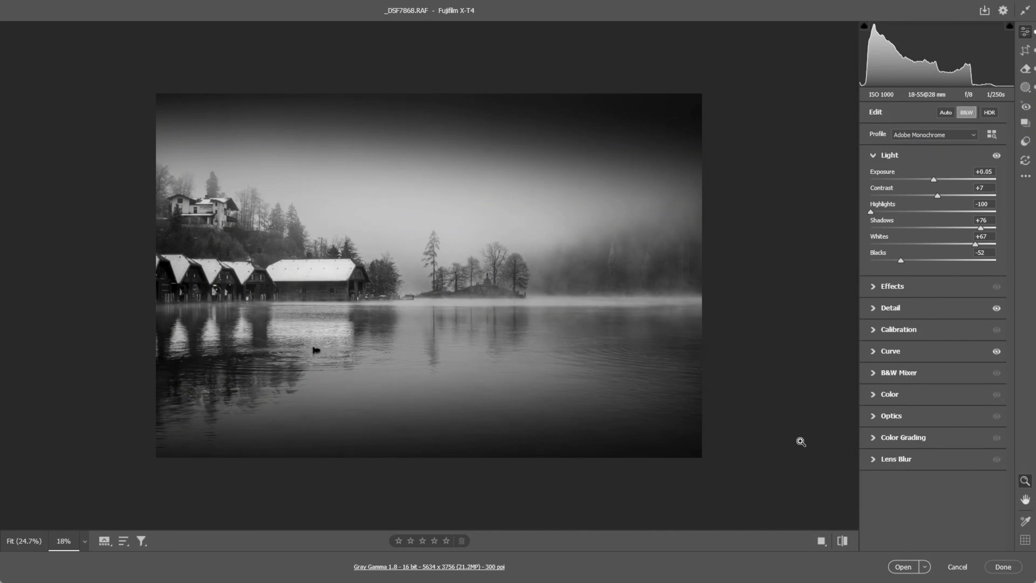
{"action": "left_click", "coordinate": [842, 541]}
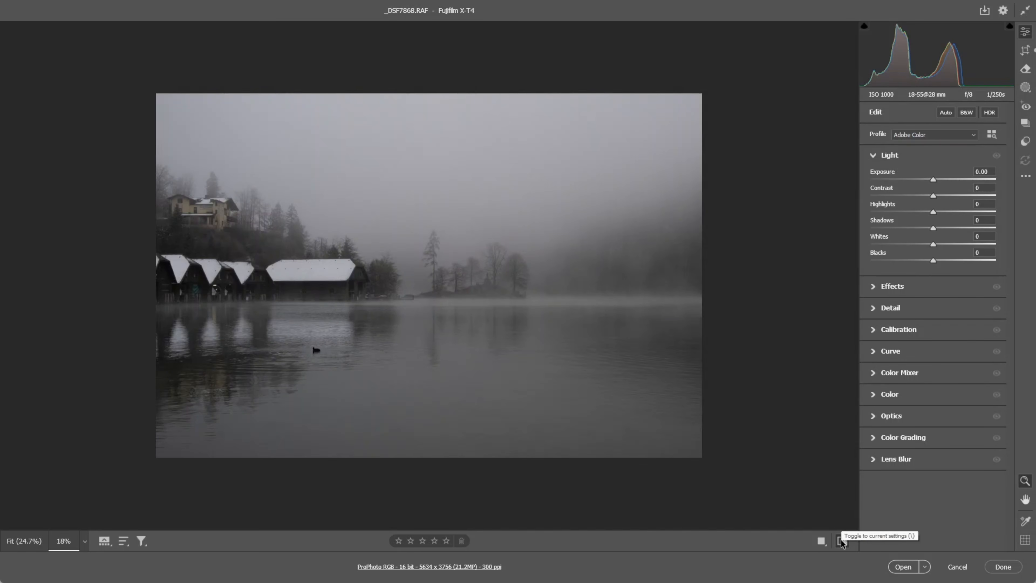
{"action": "left_click", "coordinate": [842, 540]}
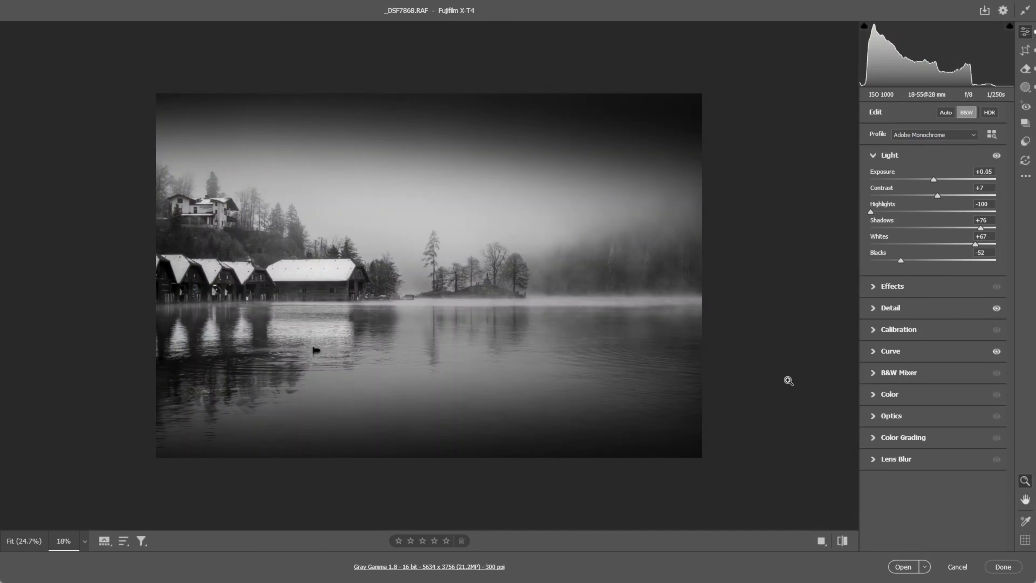